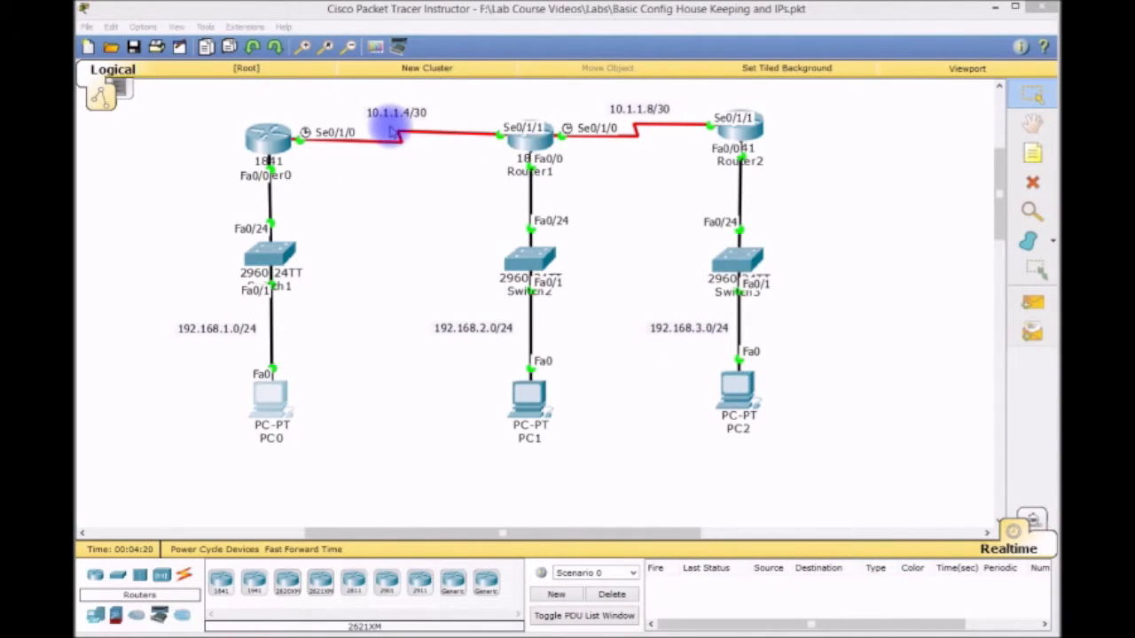
Step: Open PC0's command prompt and ping 192.168.3.1 successfully
{"action": "left_click", "coordinate": [277, 401]}
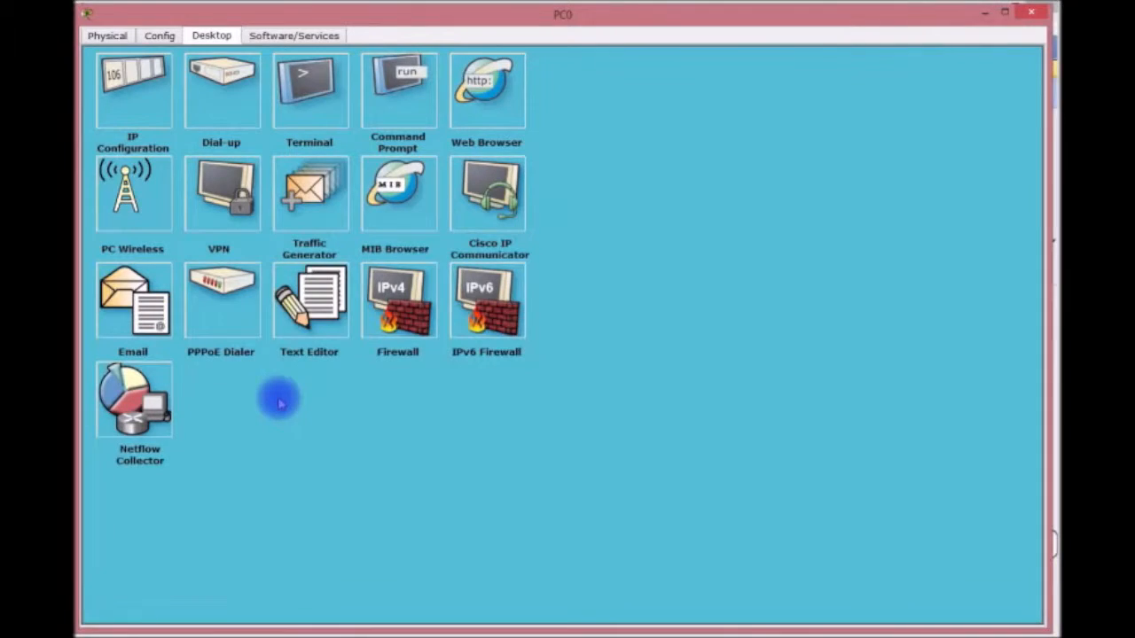
{"action": "left_click", "coordinate": [391, 93]}
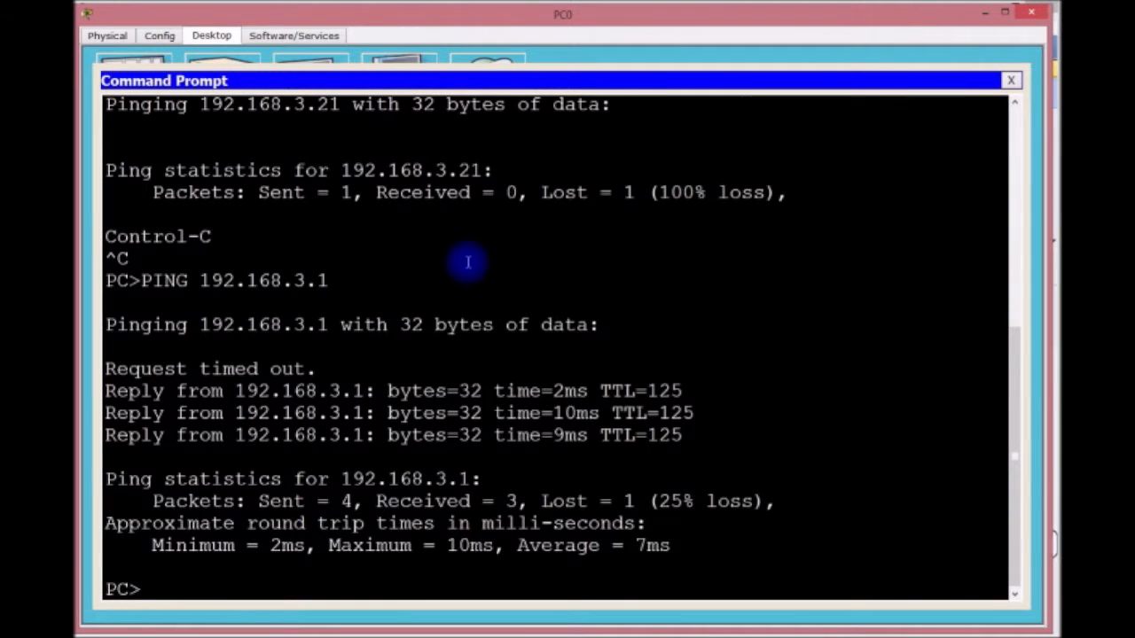
{"action": "key", "text": "Up"}
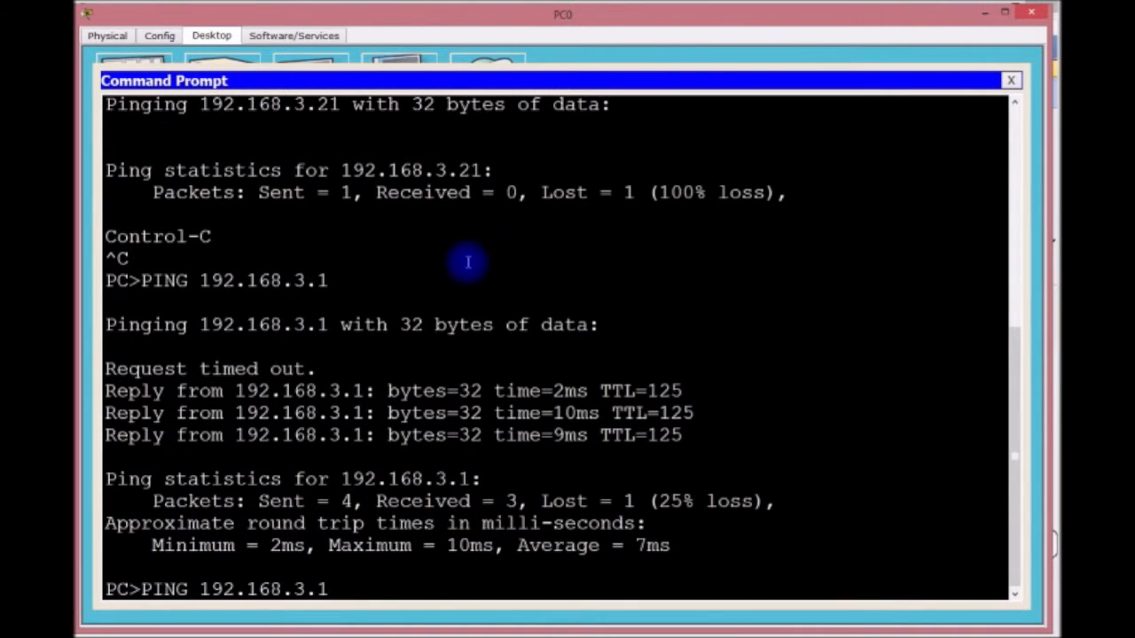
{"action": "key", "text": "Return"}
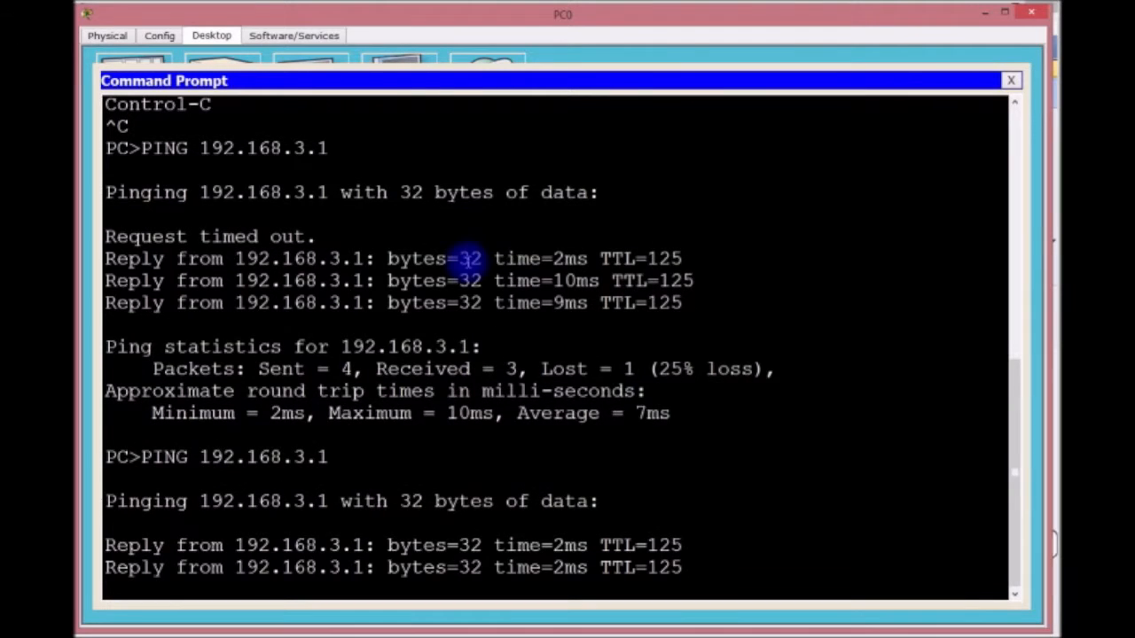
{"action": "key", "text": "ctrl+c"}
Step: Ping 192.168.2.1 from PC0 with no loss, then close the prompt
{"action": "key", "text": "Up"}
{"action": "key", "text": "BackSpace"}
{"action": "key", "text": "BackSpace"}
{"action": "key", "text": "BackSpace"}
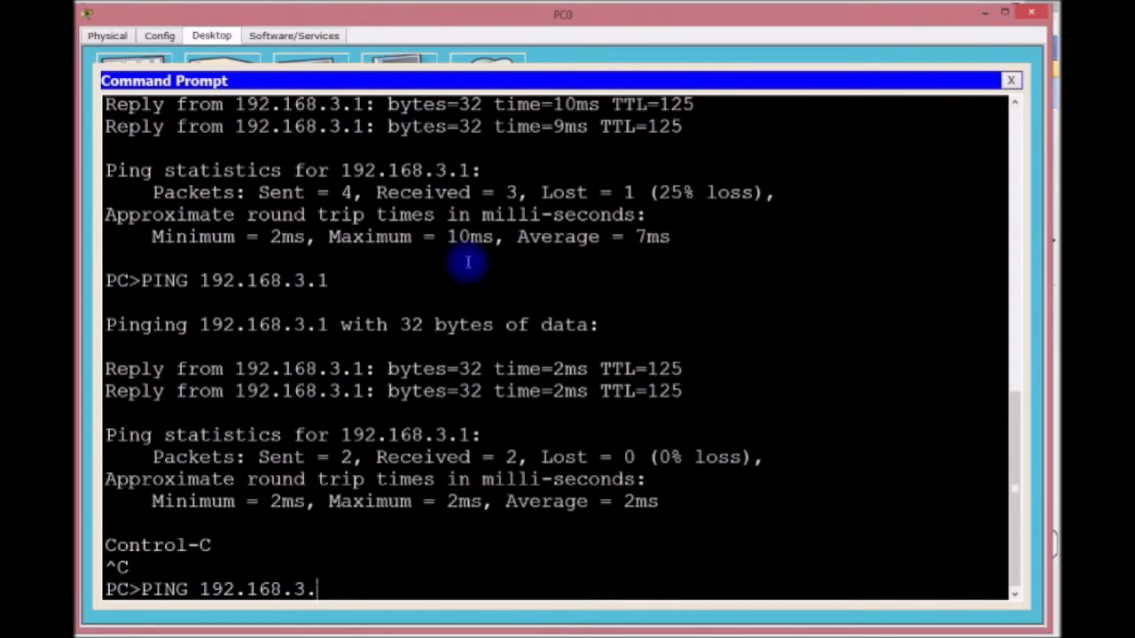
{"action": "type", "text": "2.1"}
{"action": "key", "text": "Return"}
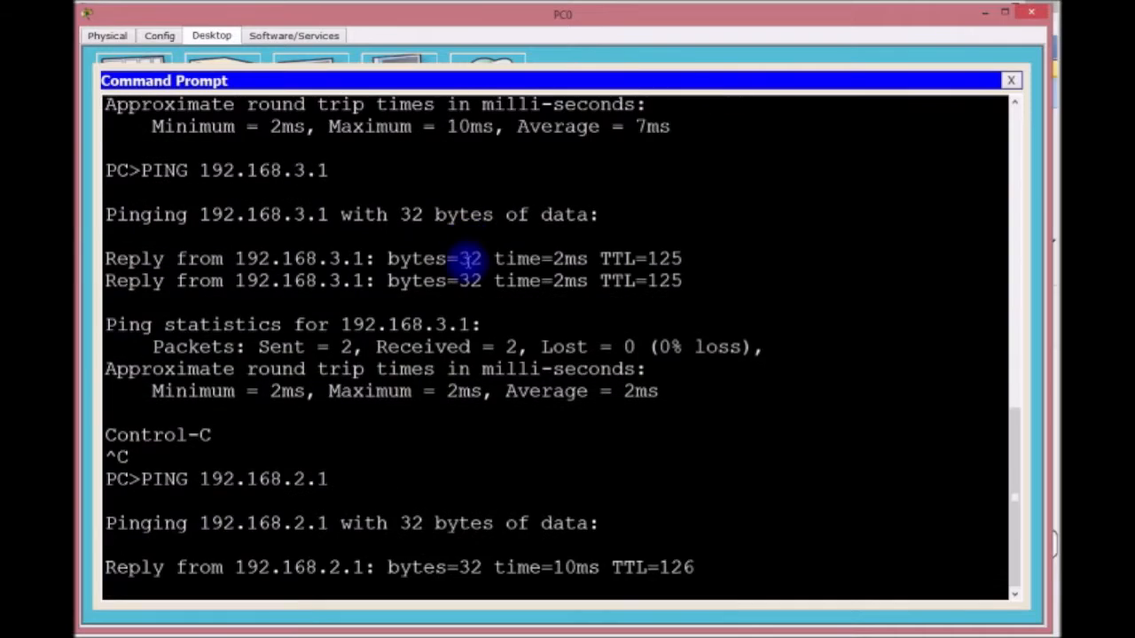
{"action": "key", "text": "ctrl+c"}
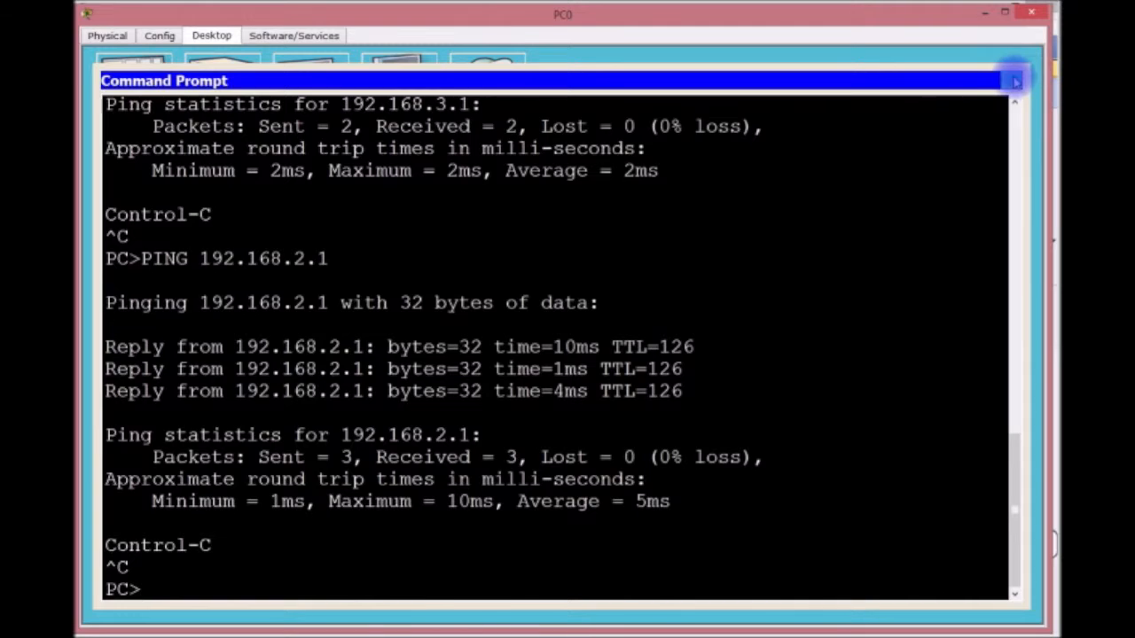
{"action": "left_click", "coordinate": [1010, 81]}
Step: Put away PC0's window and bring up Router0's configuration window from the topology
{"action": "left_click", "coordinate": [985, 16]}
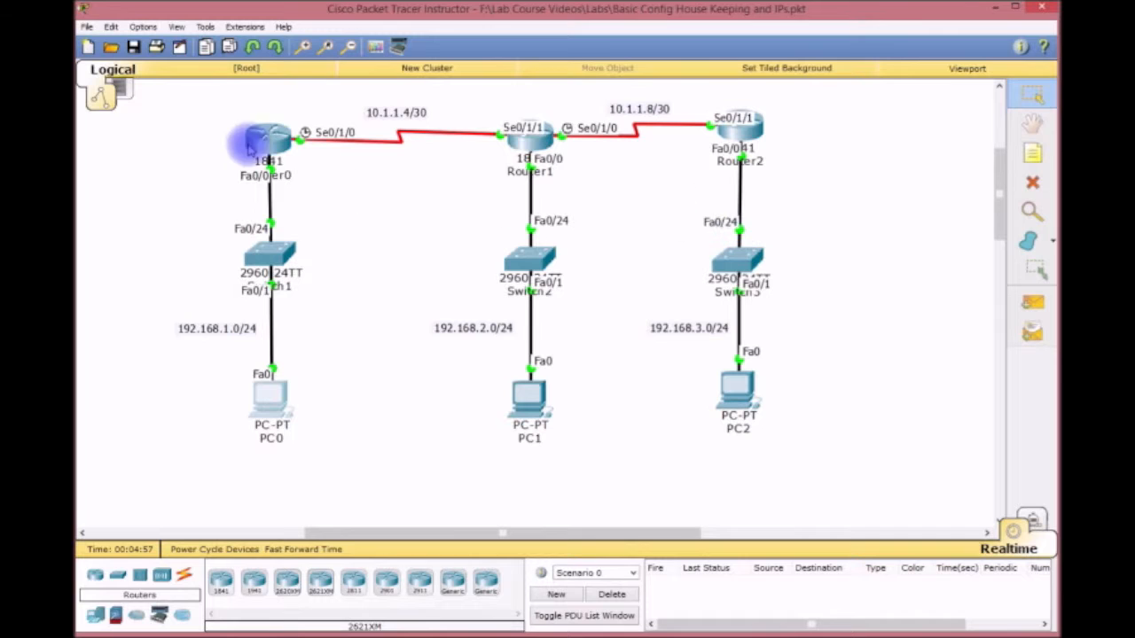
{"action": "left_click", "coordinate": [280, 137]}
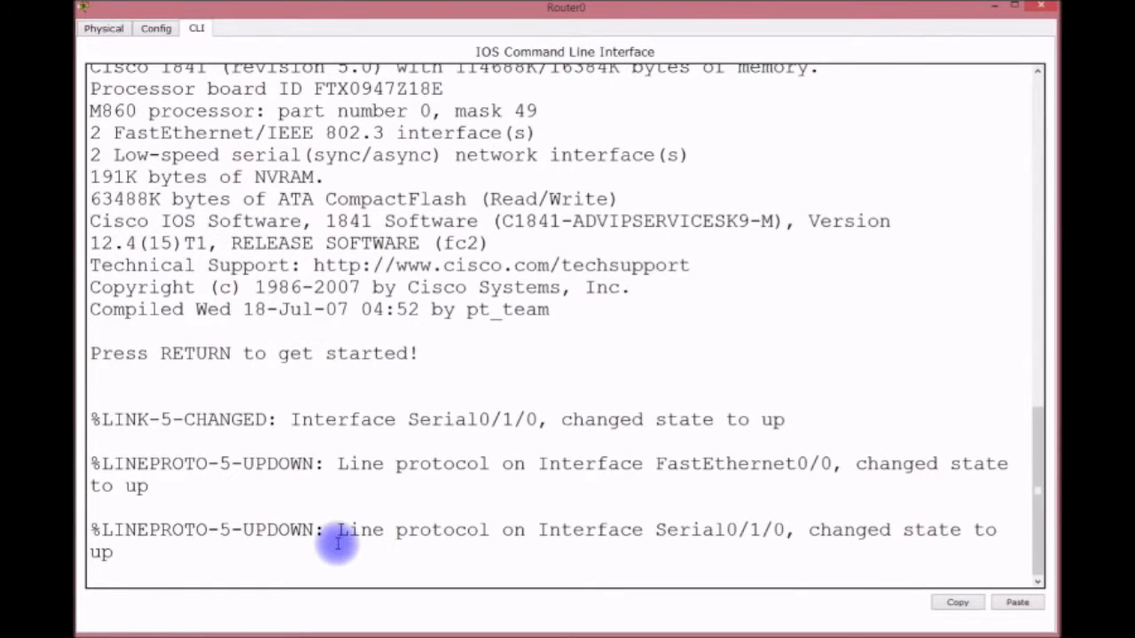
Step: Log in to Router0, enter privileged mode with ENABLE, and show its routing table
{"action": "key", "text": "Return"}
{"action": "key", "text": "Return"}
{"action": "key", "text": "Return"}
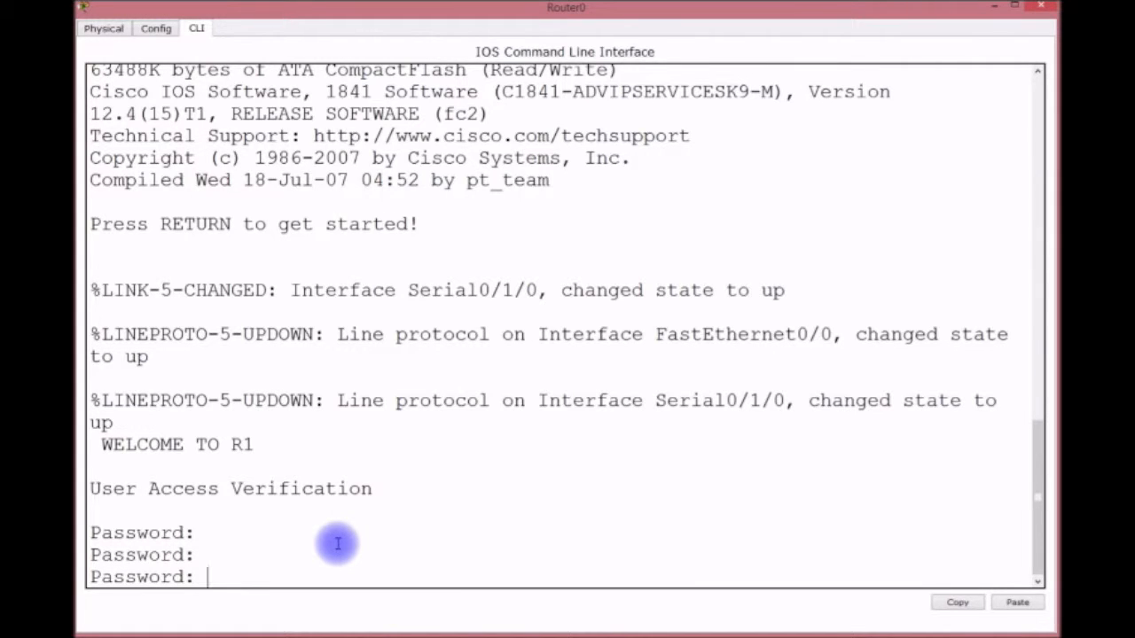
{"action": "key", "text": "Return"}
{"action": "type", "text": "ENA"}
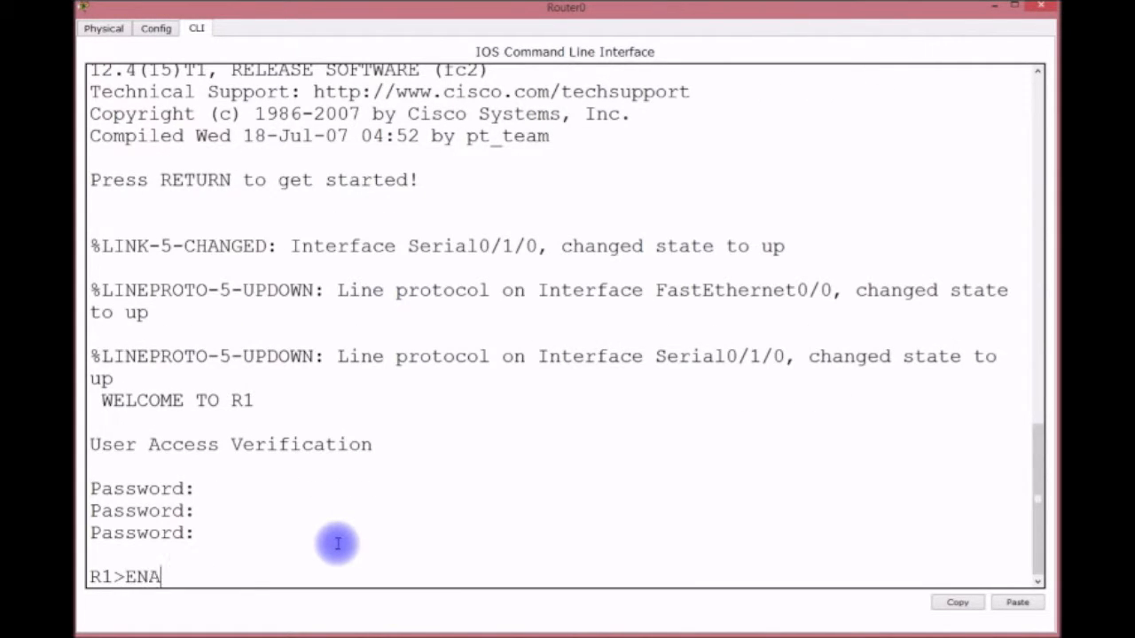
{"action": "type", "text": "BLE"}
{"action": "key", "text": "Return"}
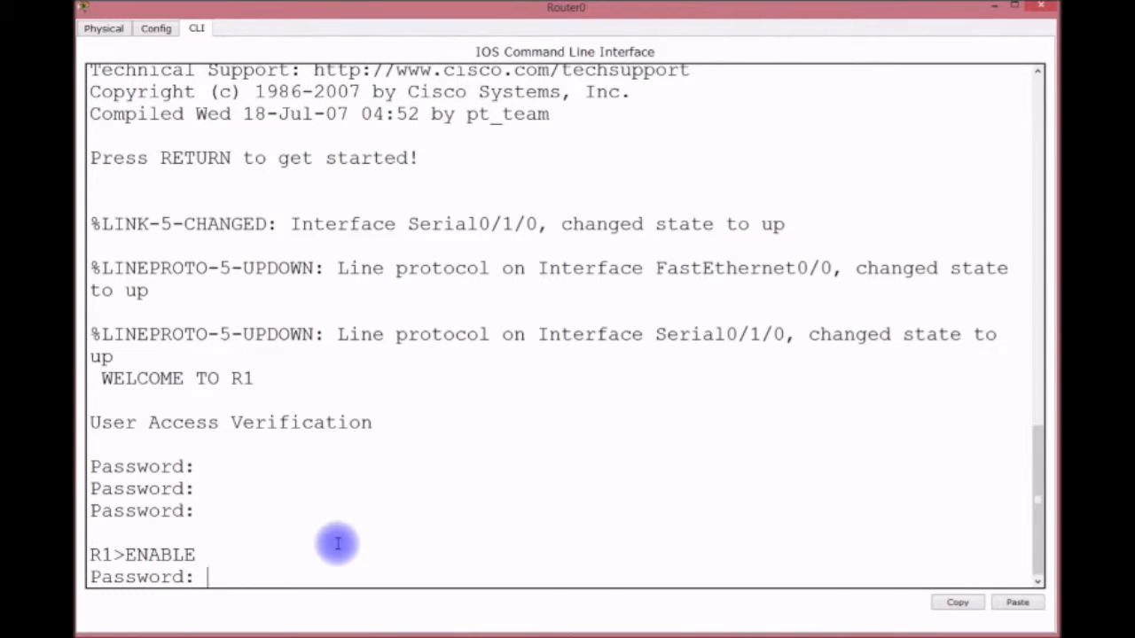
{"action": "key", "text": "Return"}
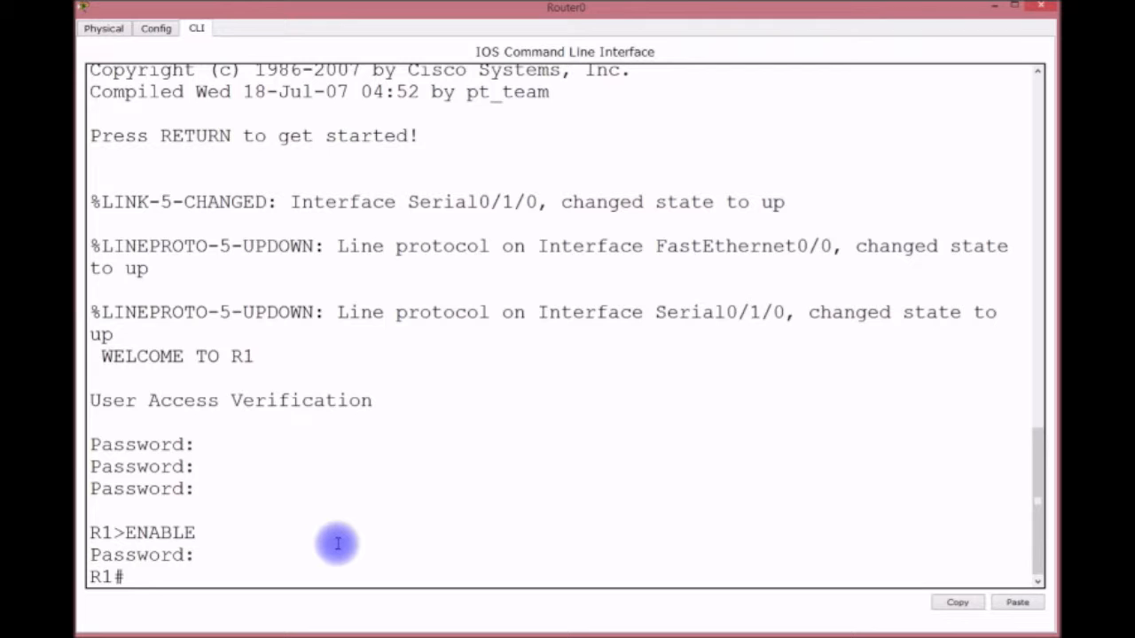
{"action": "key", "text": "Return"}
{"action": "key", "text": "Return"}
{"action": "type", "text": "SH IP ROUTE"}
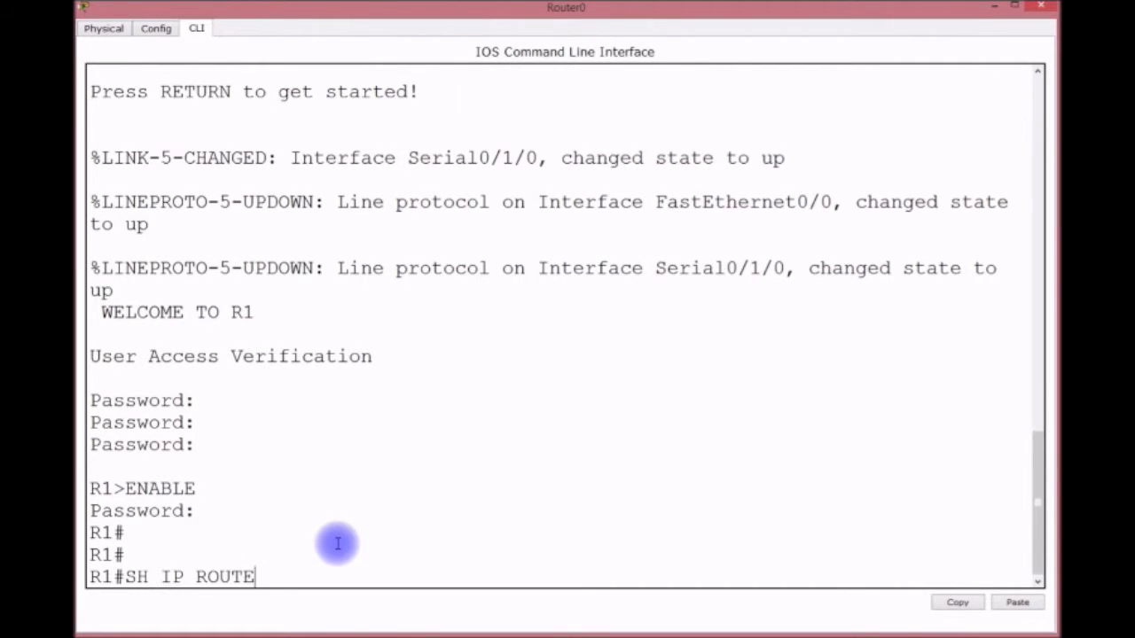
{"action": "key", "text": "Return"}
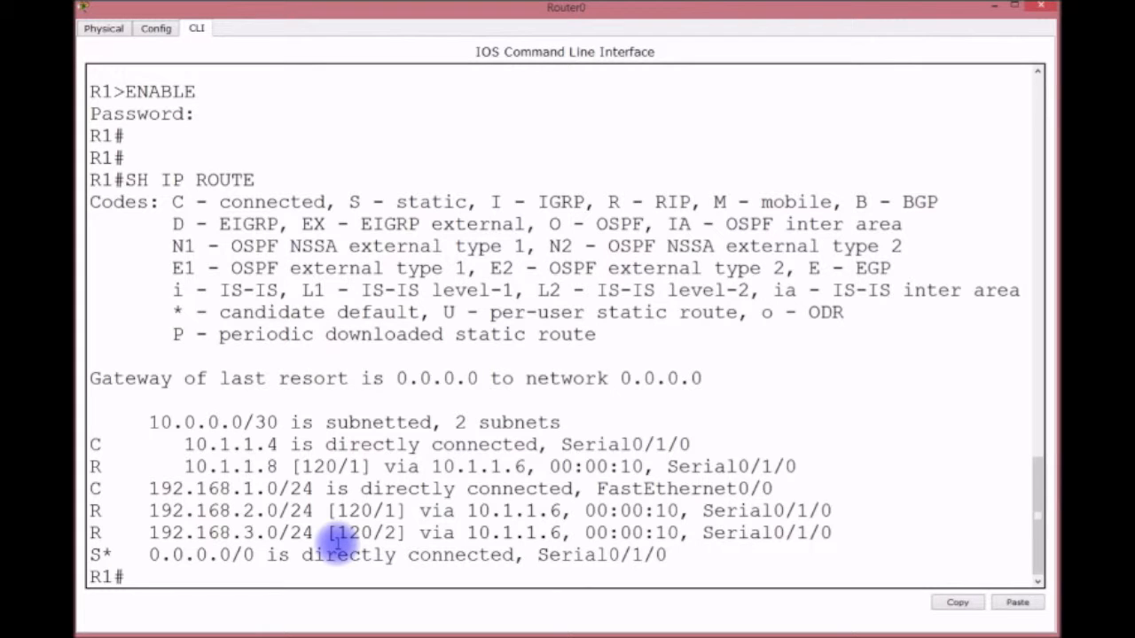
{"action": "left_click_drag", "start_coordinate": [113, 446], "coordinate": [91, 467]}
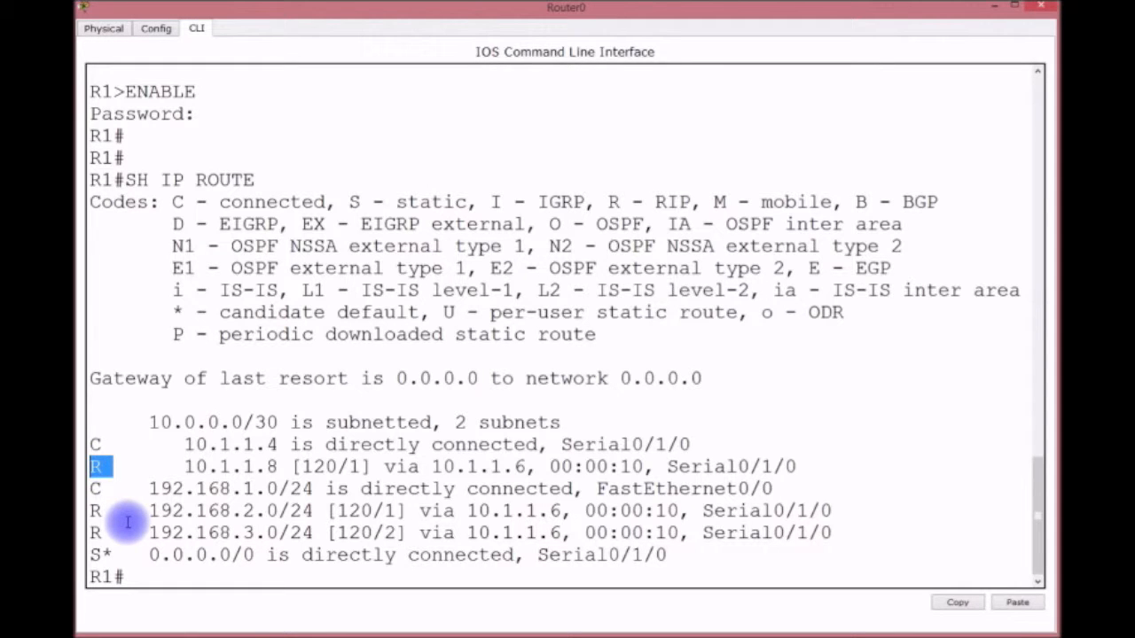
{"action": "left_click_drag", "start_coordinate": [112, 550], "coordinate": [92, 556]}
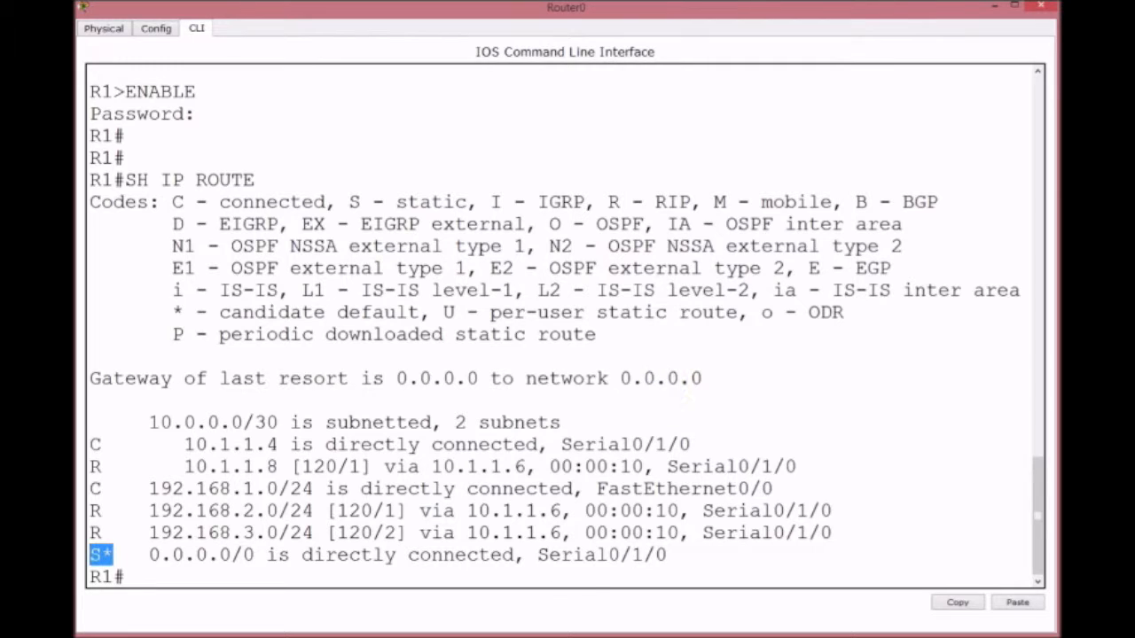
{"action": "left_click", "coordinate": [149, 577]}
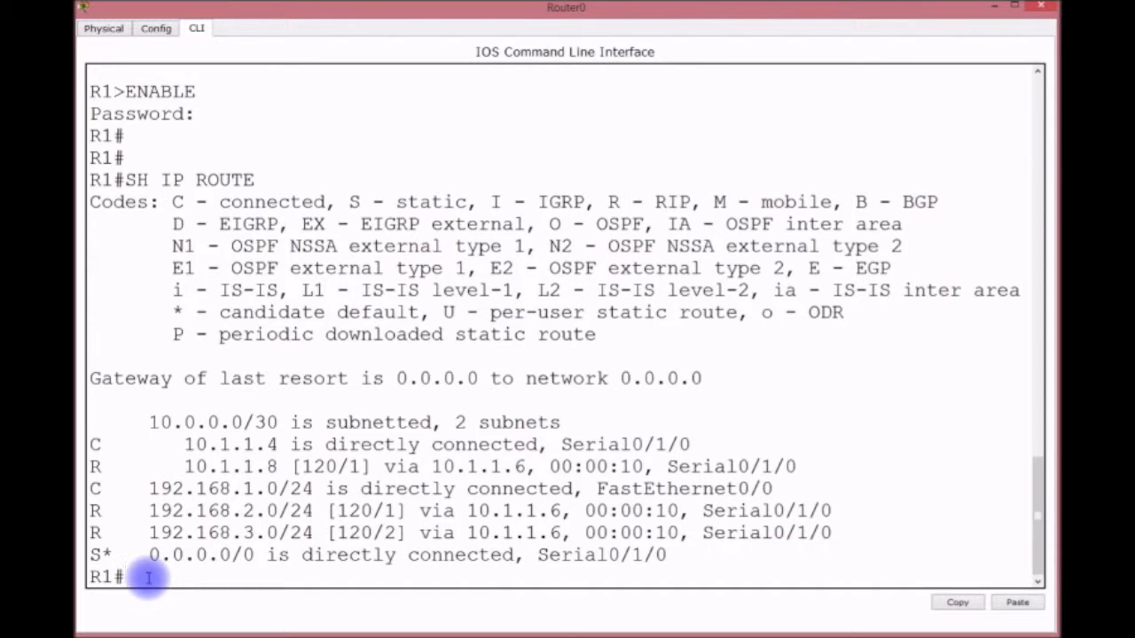
Step: Start EIGRP process 100 on Router0 and advertise network 192.168.1.0
{"action": "type", "text": "CONFIG T"}
{"action": "key", "text": "Return"}
{"action": "type", "text": "ROUTER EIGRP"}
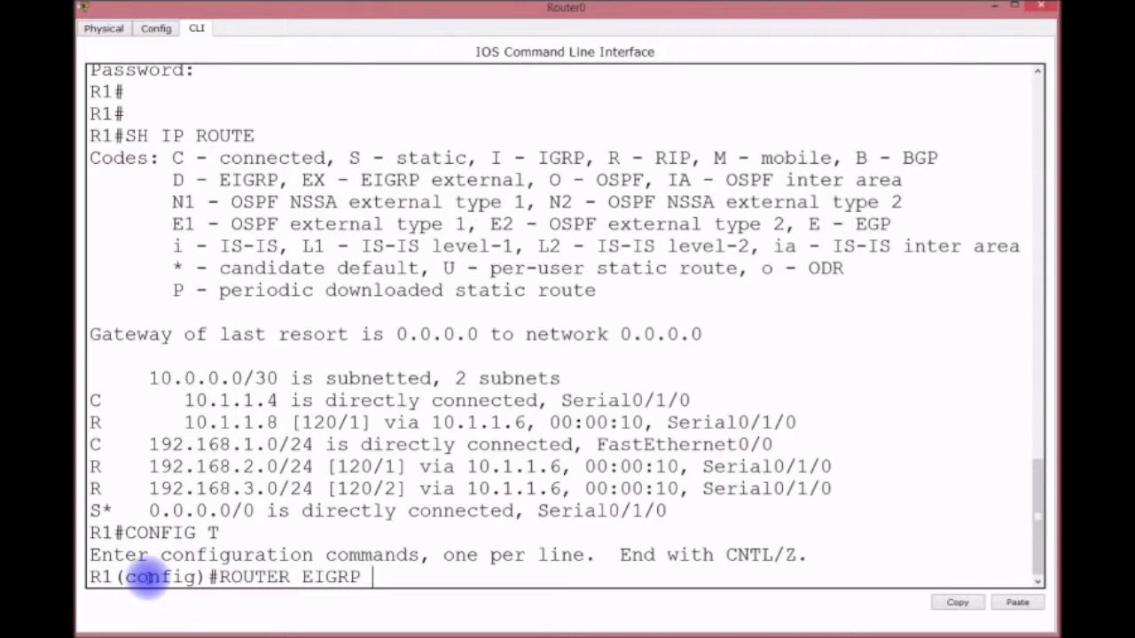
{"action": "type", "text": " ?"}
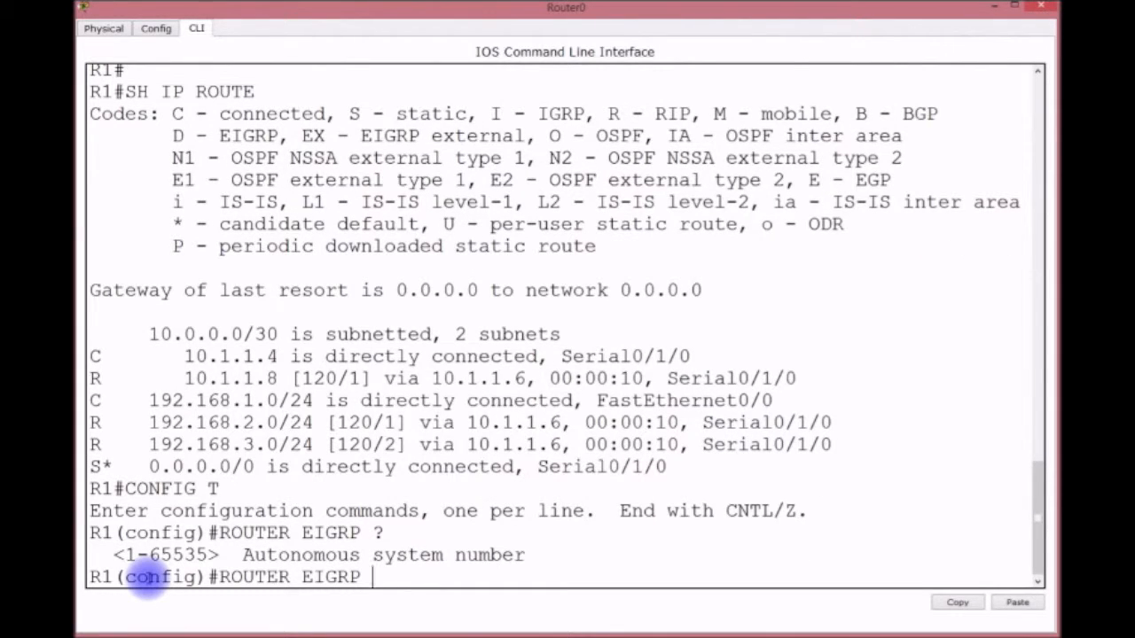
{"action": "type", "text": "100"}
{"action": "key", "text": "Return"}
{"action": "type", "text": "NET"}
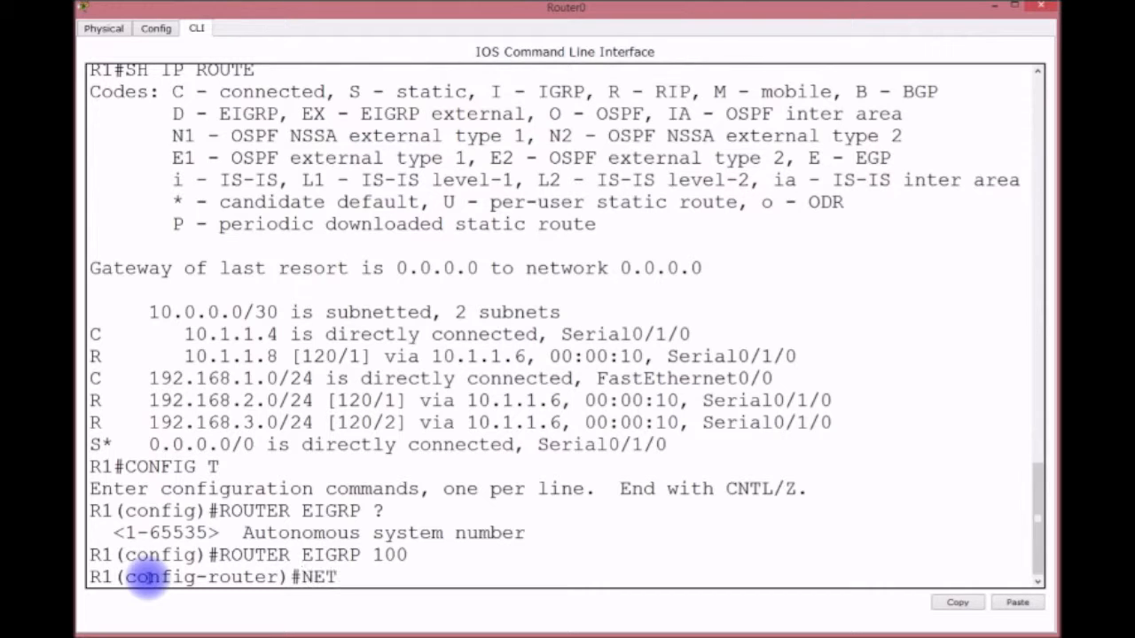
{"action": "type", "text": "WORK 192.168.1.0"}
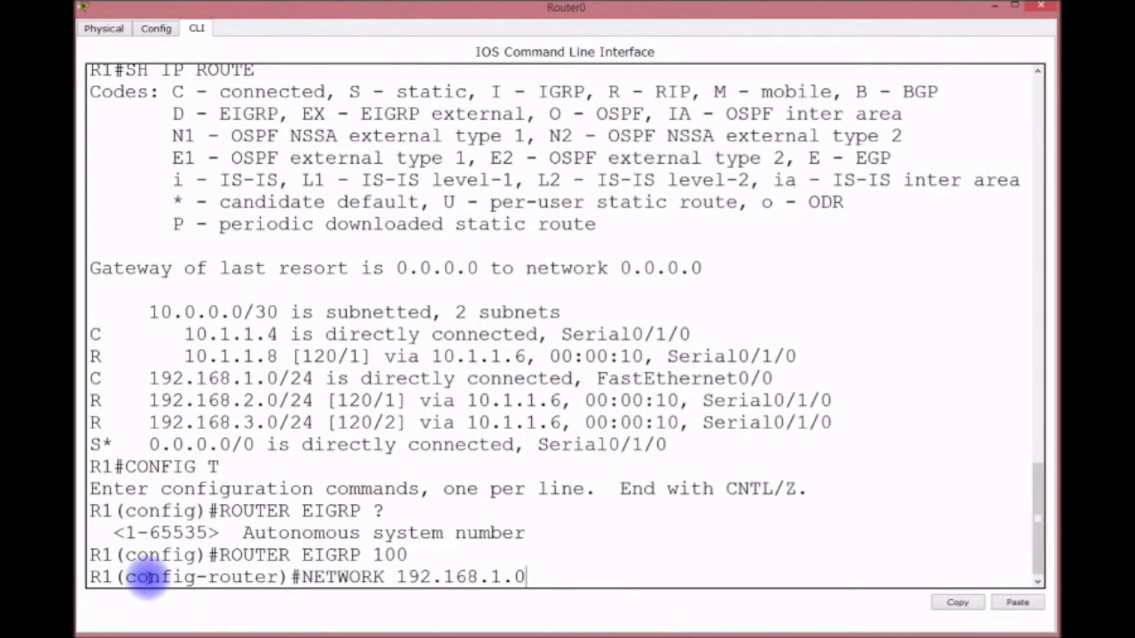
{"action": "key", "text": "Return"}
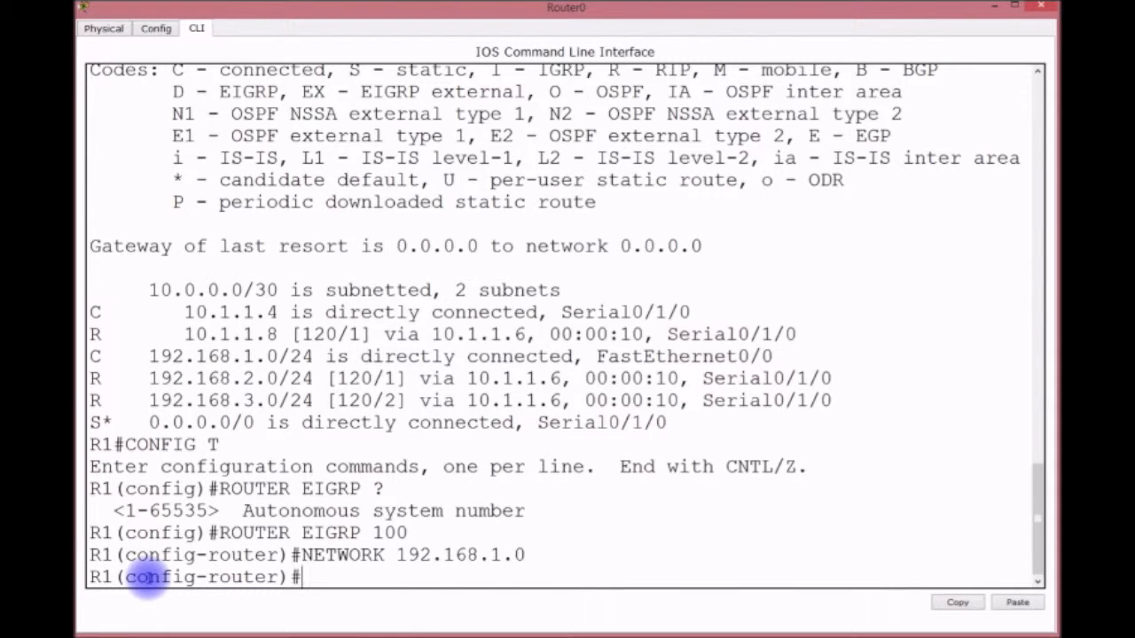
Step: Add network 10.0.0.0, disable auto-summary, and save Router0's configuration
{"action": "type", "text": "NETWORK 10.0.0.0"}
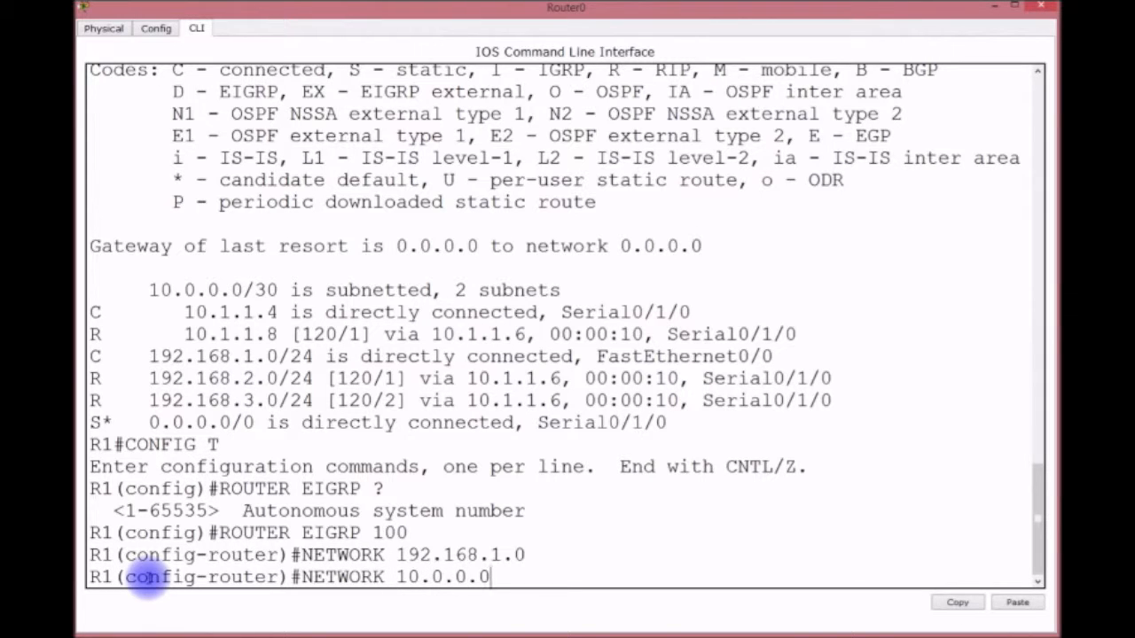
{"action": "key", "text": "Return"}
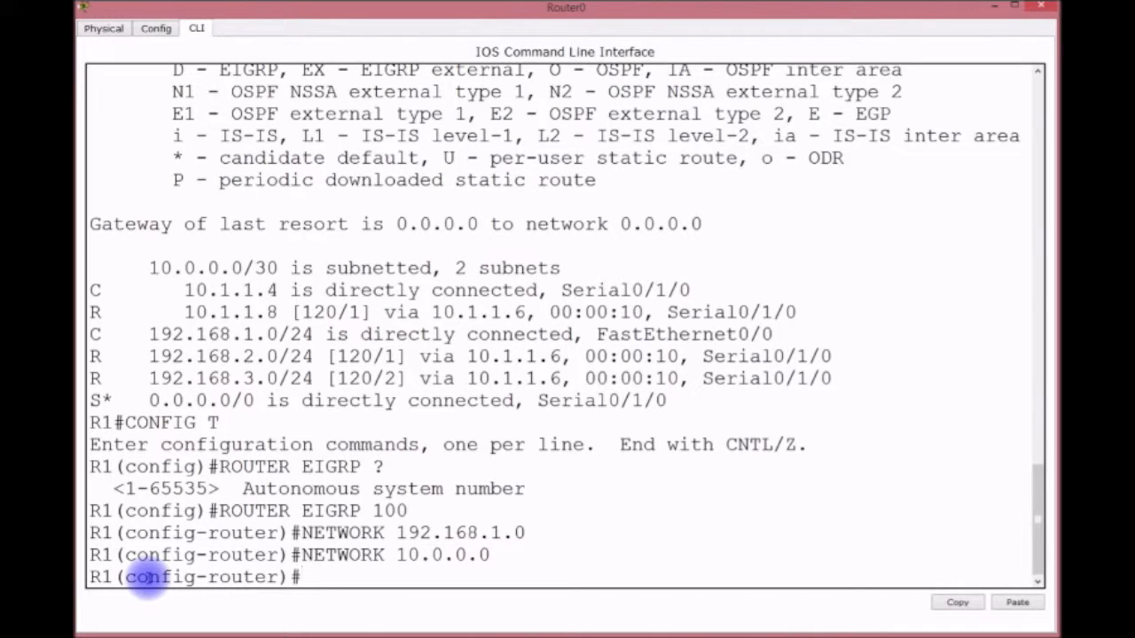
{"action": "type", "text": "NO AUTO-"}
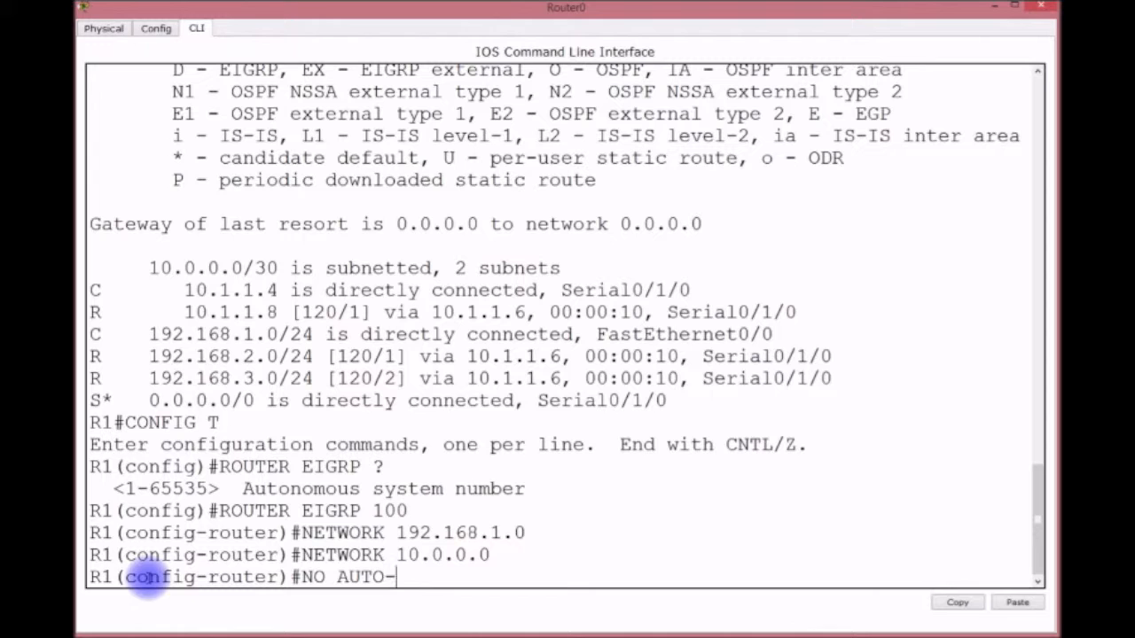
{"action": "type", "text": "SUMMARY"}
{"action": "key", "text": "Return"}
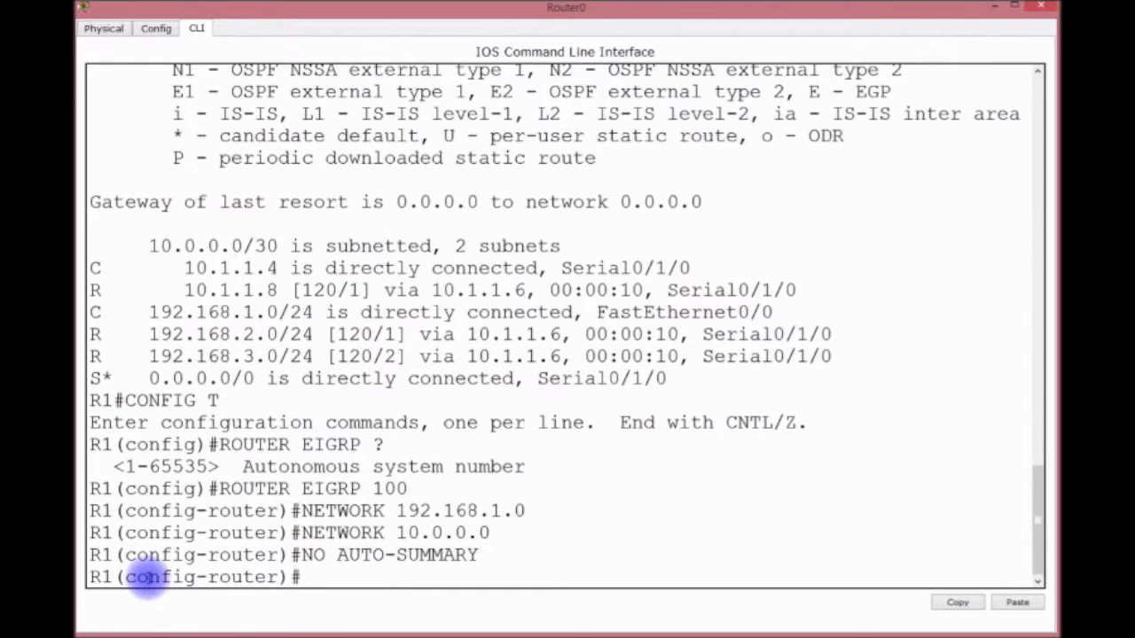
{"action": "type", "text": "WR"}
{"action": "key", "text": "Return"}
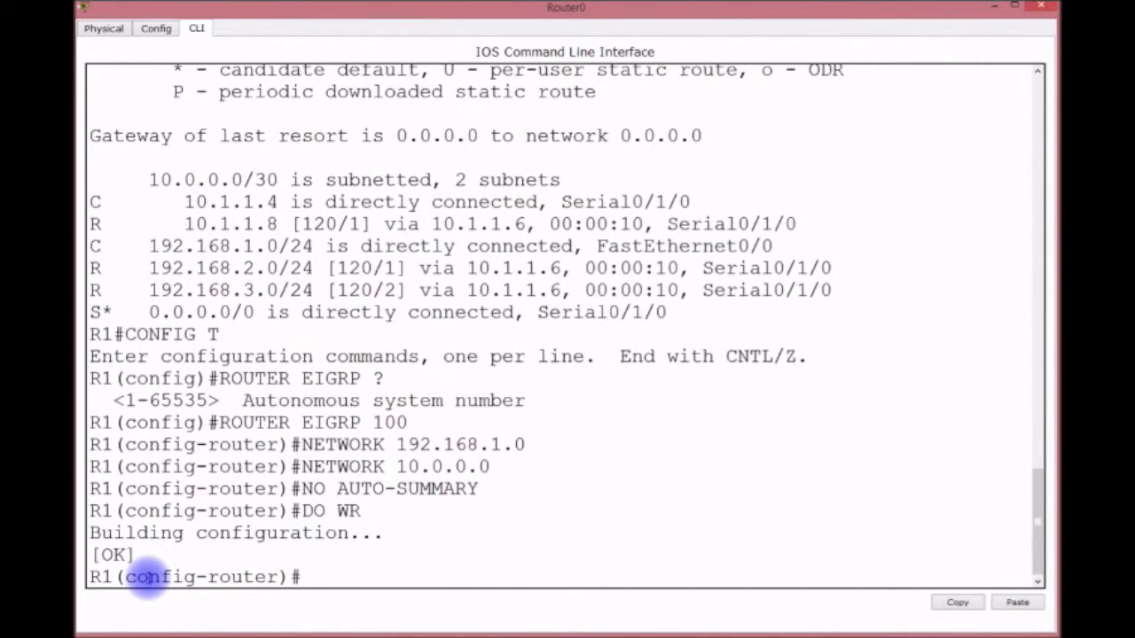
{"action": "left_click", "coordinate": [995, 10]}
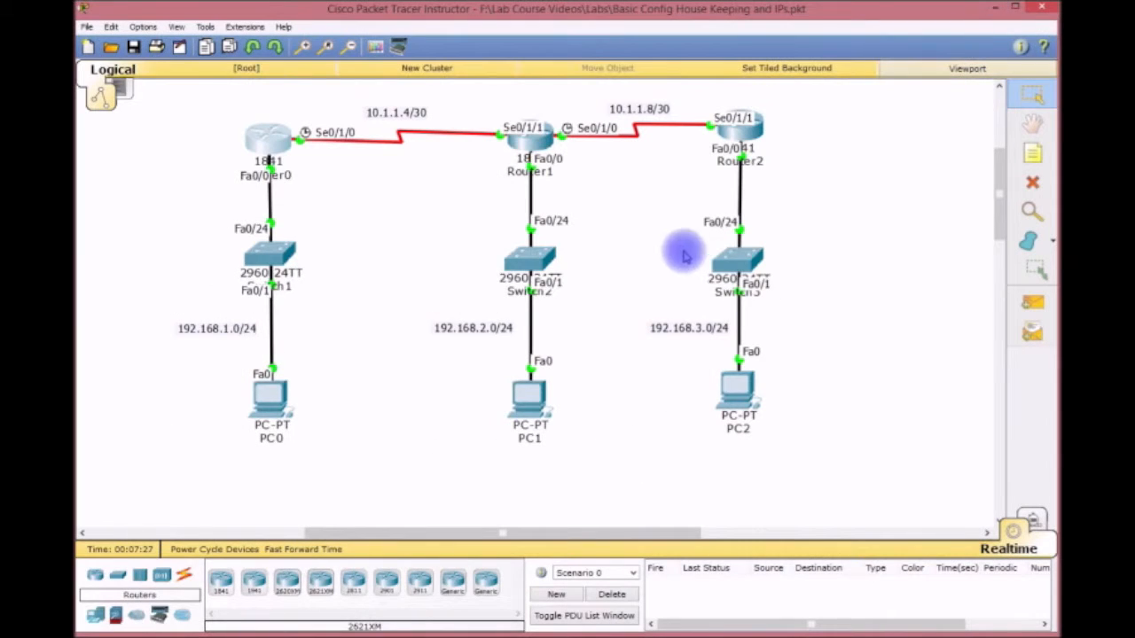
Step: Open R2's command line and log in with the username and password
{"action": "left_click", "coordinate": [529, 137]}
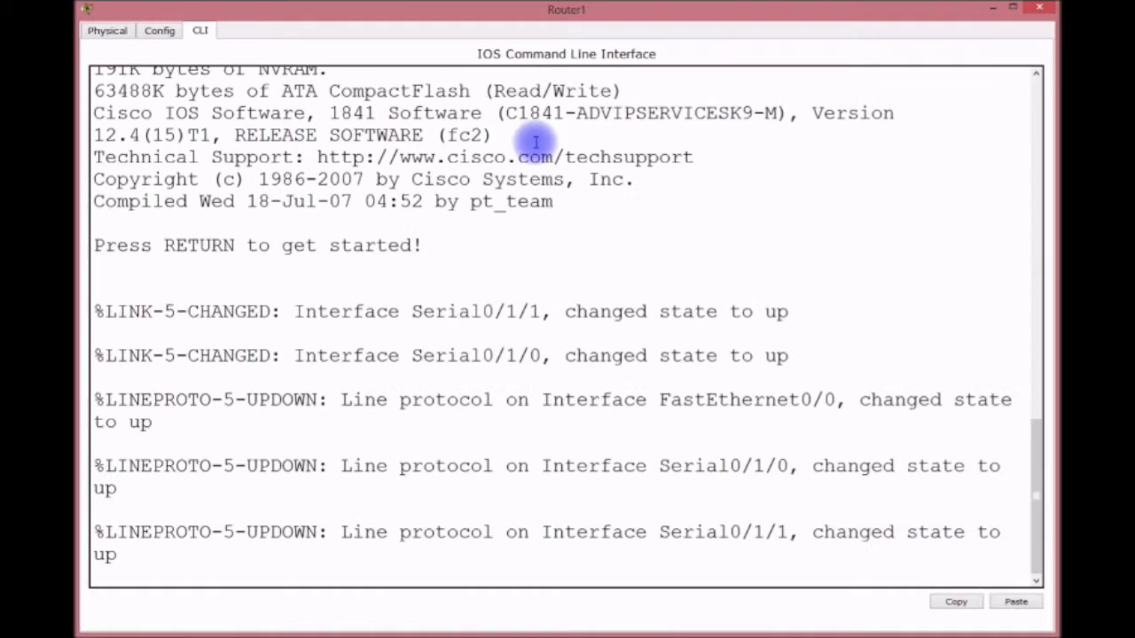
{"action": "key", "text": "Return"}
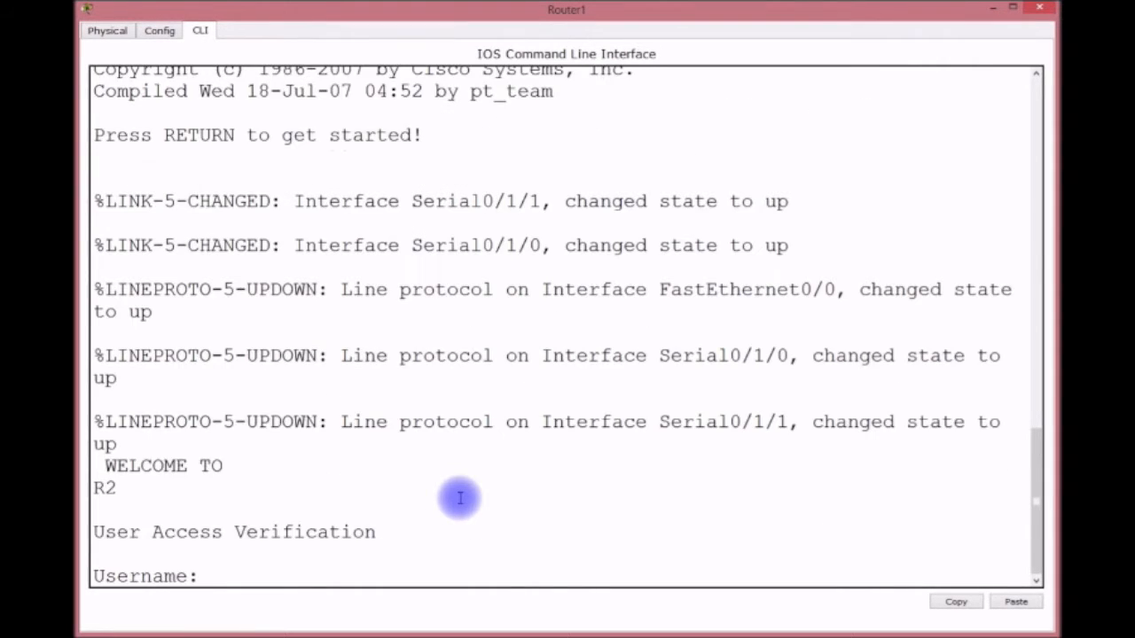
{"action": "key", "text": "Return"}
{"action": "type", "text": "LDIAZ"}
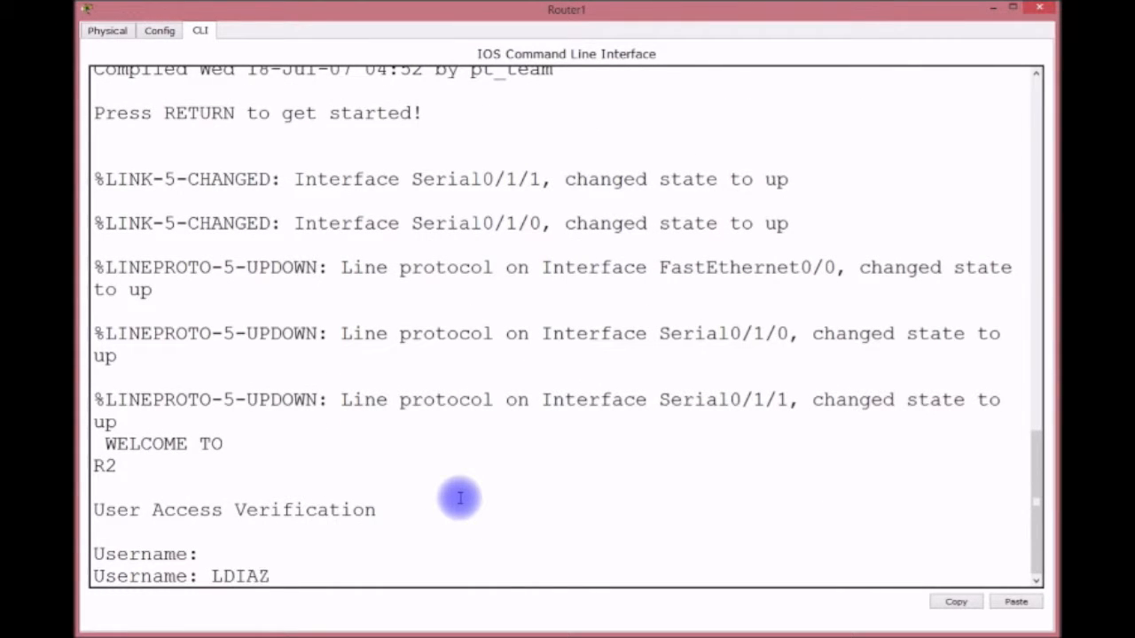
{"action": "key", "text": "Return"}
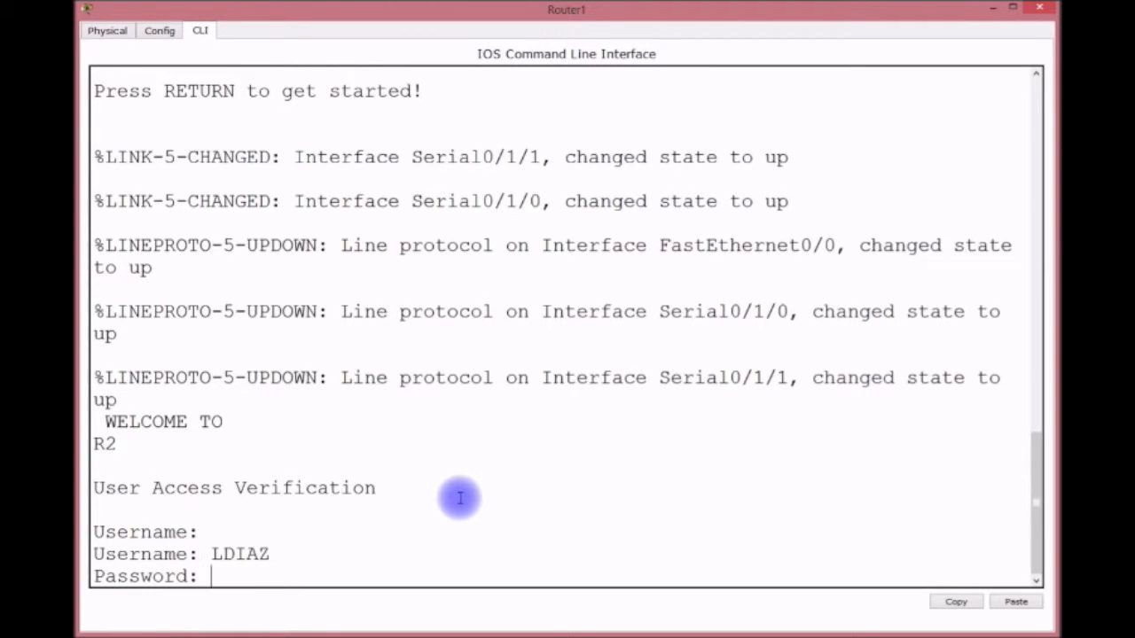
{"action": "key", "text": "Return"}
Step: Start EIGRP 100 on R2 advertising networks 192.168.2.0 and 10.0.0.0
{"action": "type", "text": "CONFIG"}
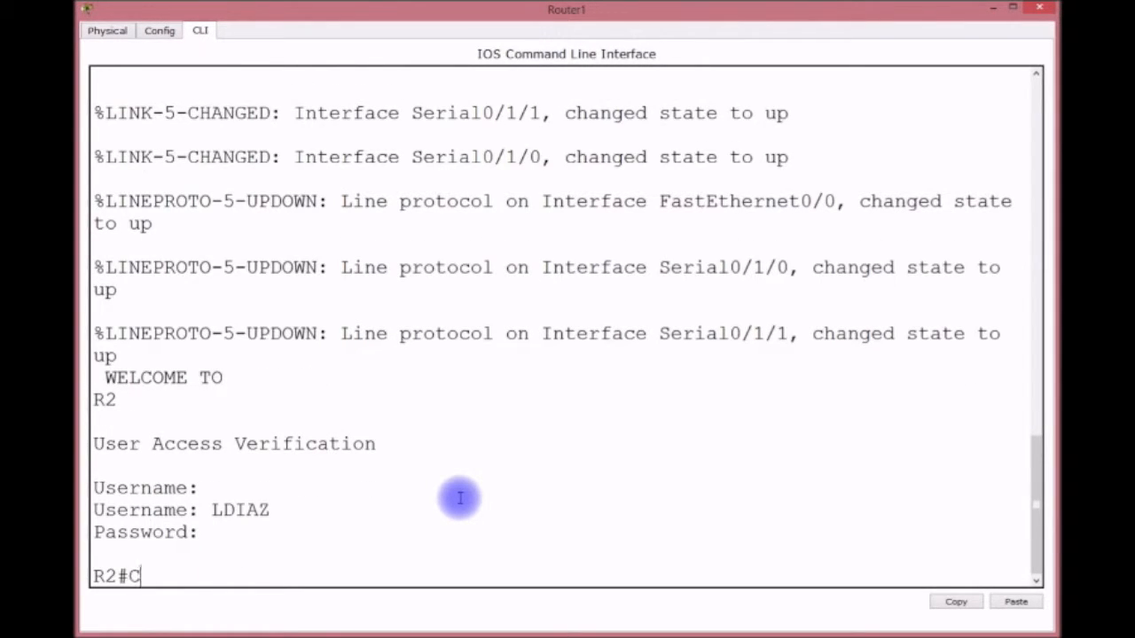
{"action": "key", "text": "BackSpace"}
{"action": "key", "text": "BackSpace"}
{"action": "type", "text": "G"}
{"action": "key", "text": "BackSpace"}
{"action": "key", "text": "BackSpace"}
{"action": "type", "text": "FIG T"}
{"action": "key", "text": "Return"}
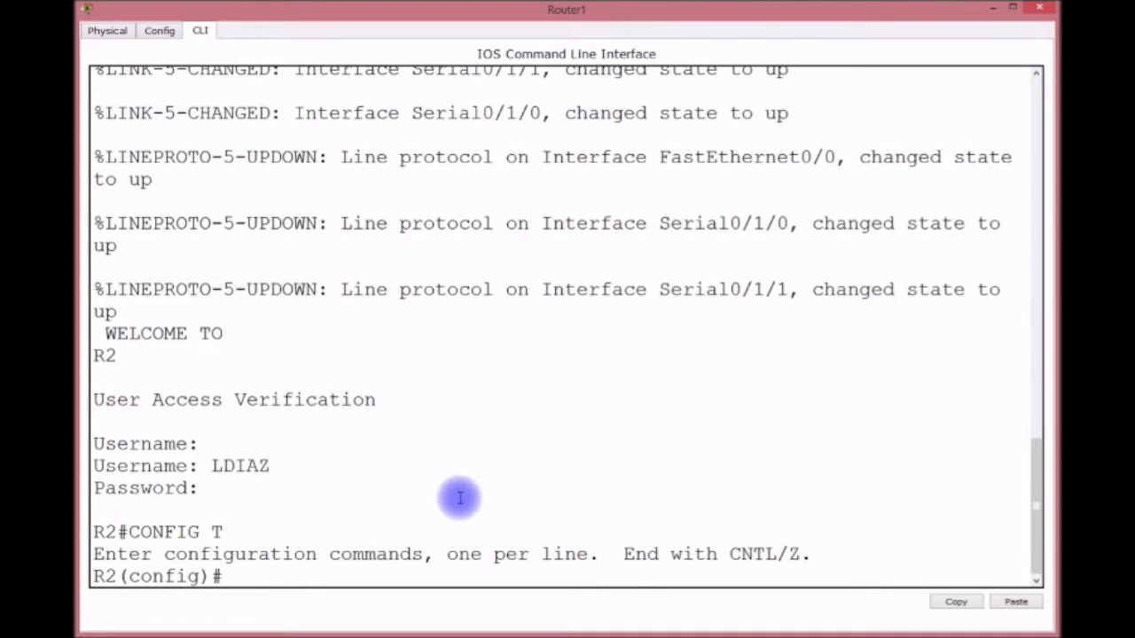
{"action": "type", "text": "ROUTER"}
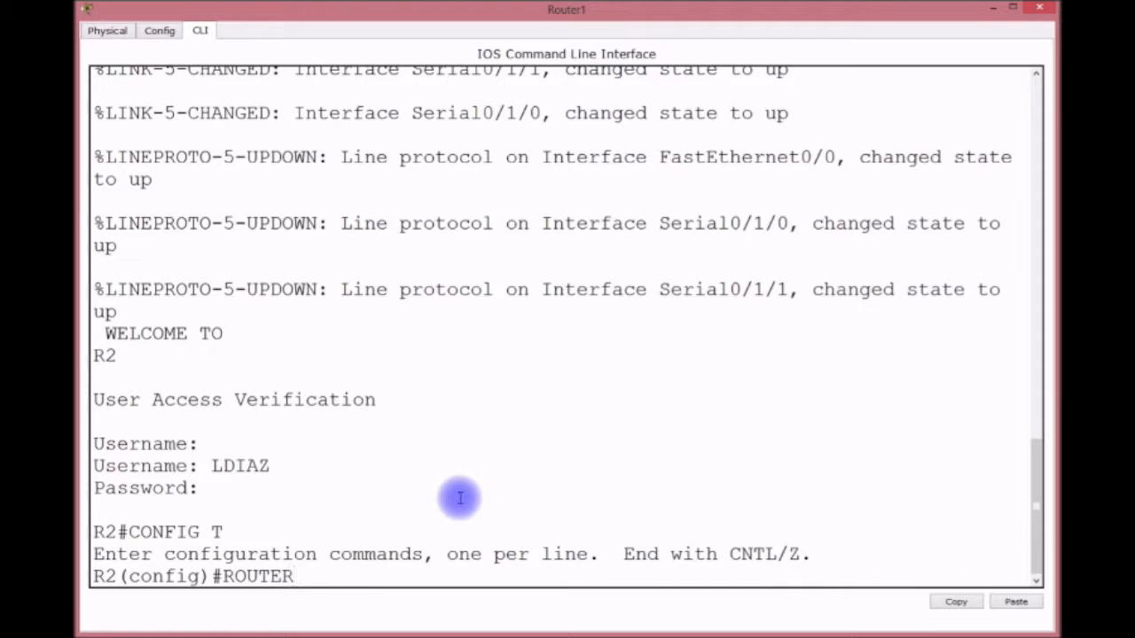
{"action": "type", "text": " EIGRP 100"}
{"action": "key", "text": "Return"}
{"action": "type", "text": "NETWORK "}
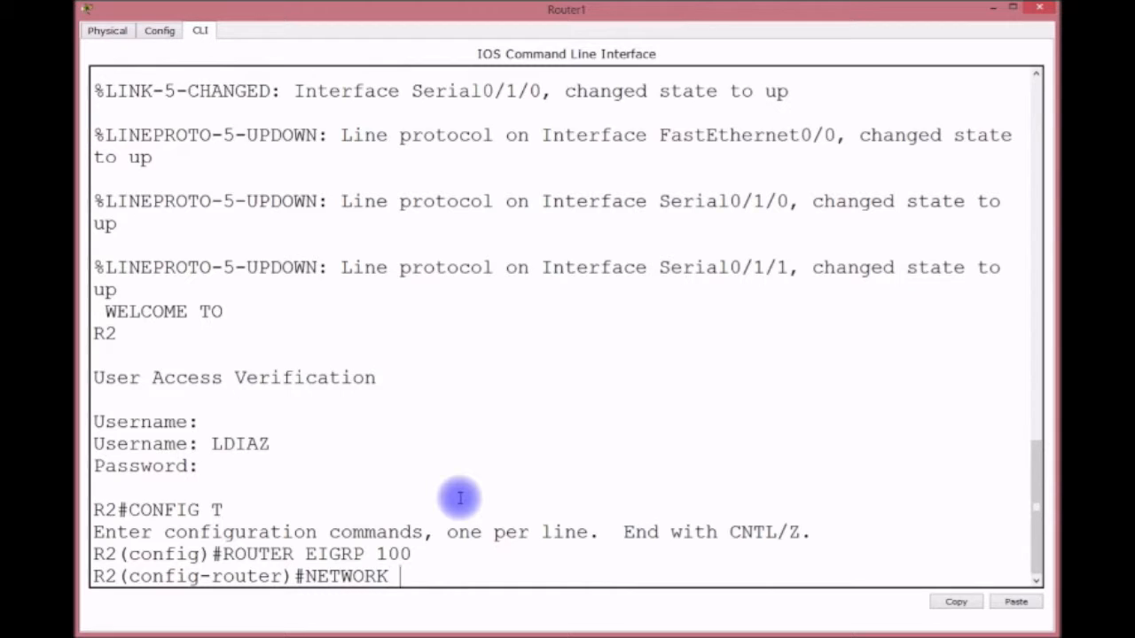
{"action": "type", "text": "192.168"}
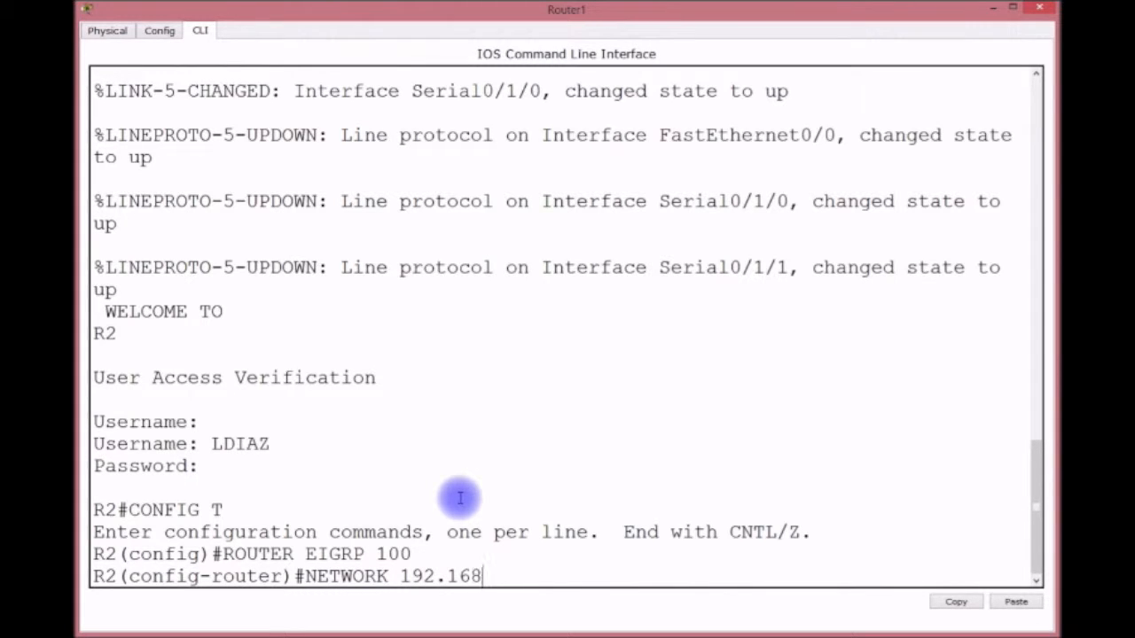
{"action": "type", "text": ".2.0"}
{"action": "key", "text": "Return"}
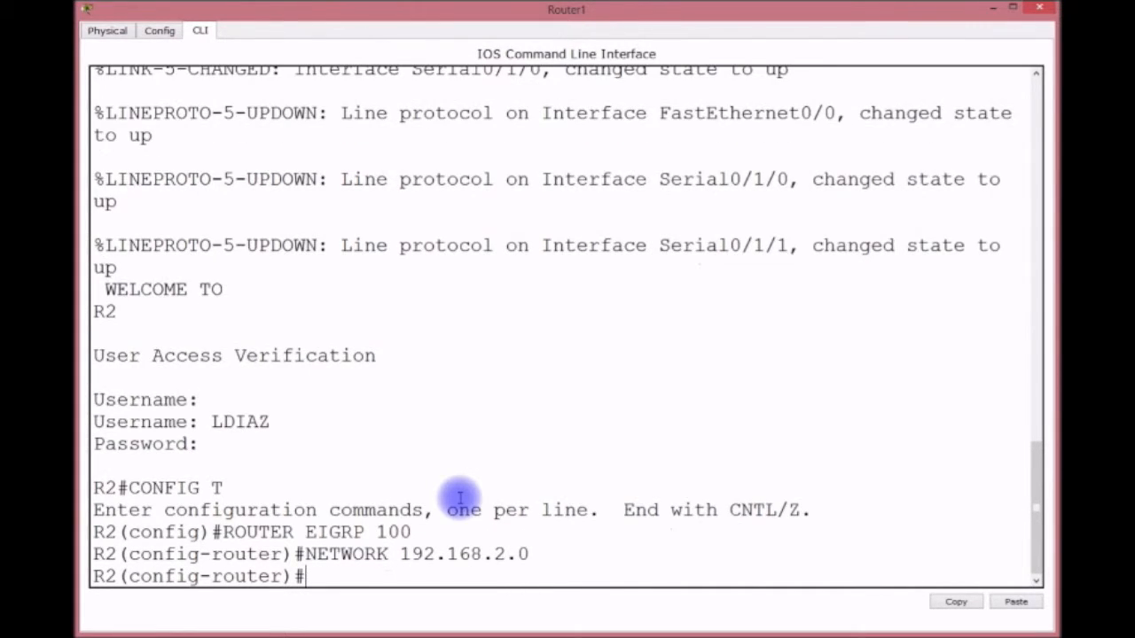
{"action": "type", "text": "NETWORK "}
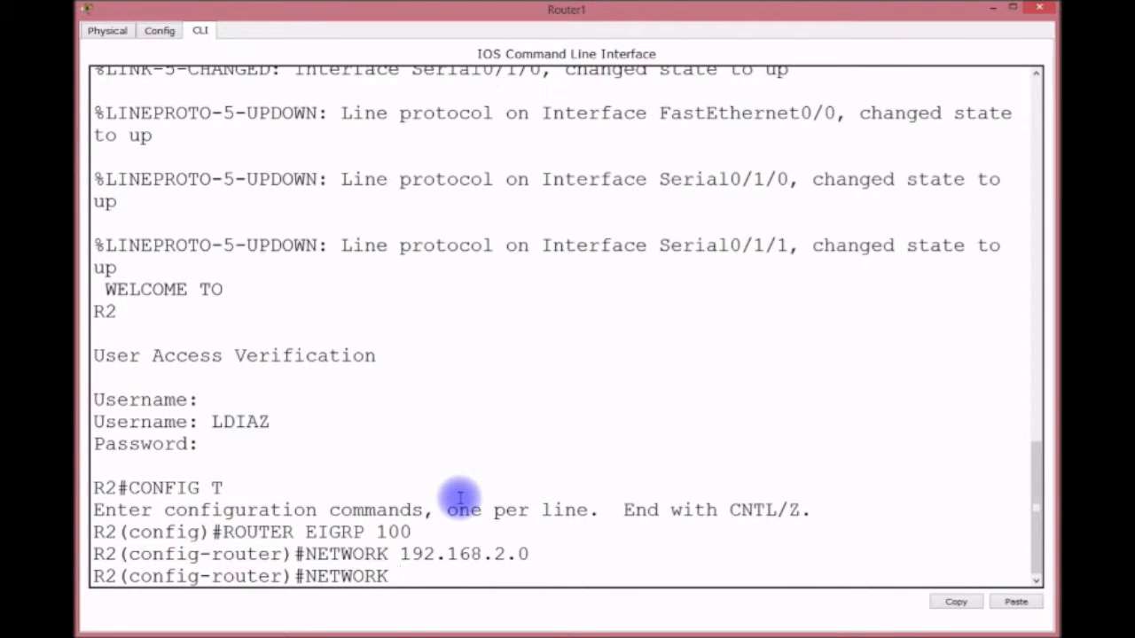
{"action": "type", "text": "10.0.0.0"}
{"action": "key", "text": "Return"}
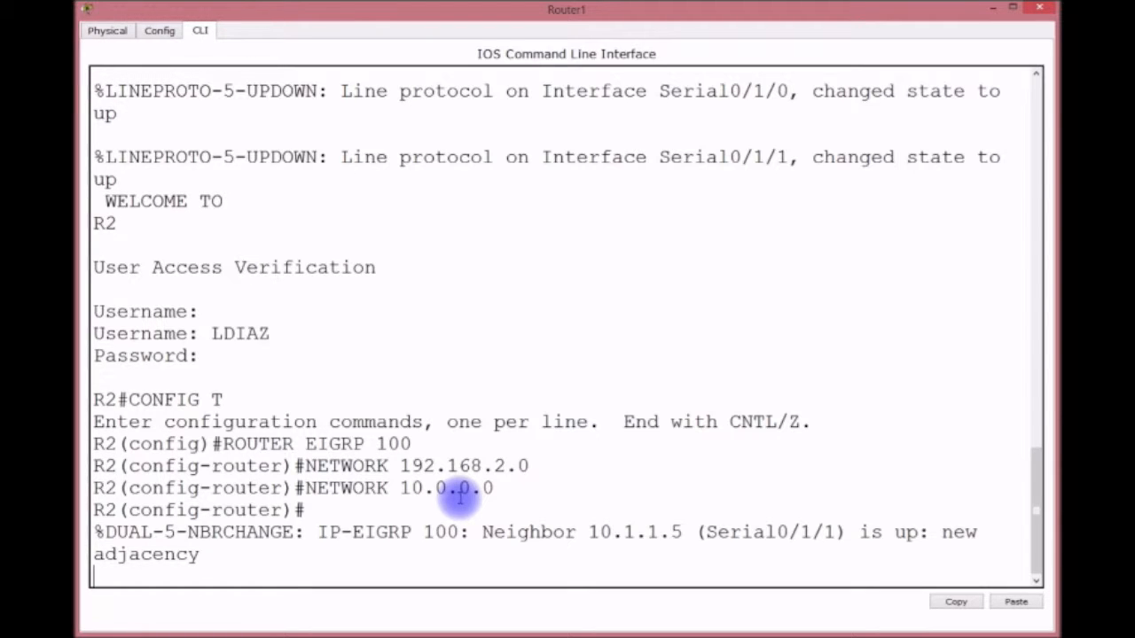
{"action": "key", "text": "Return"}
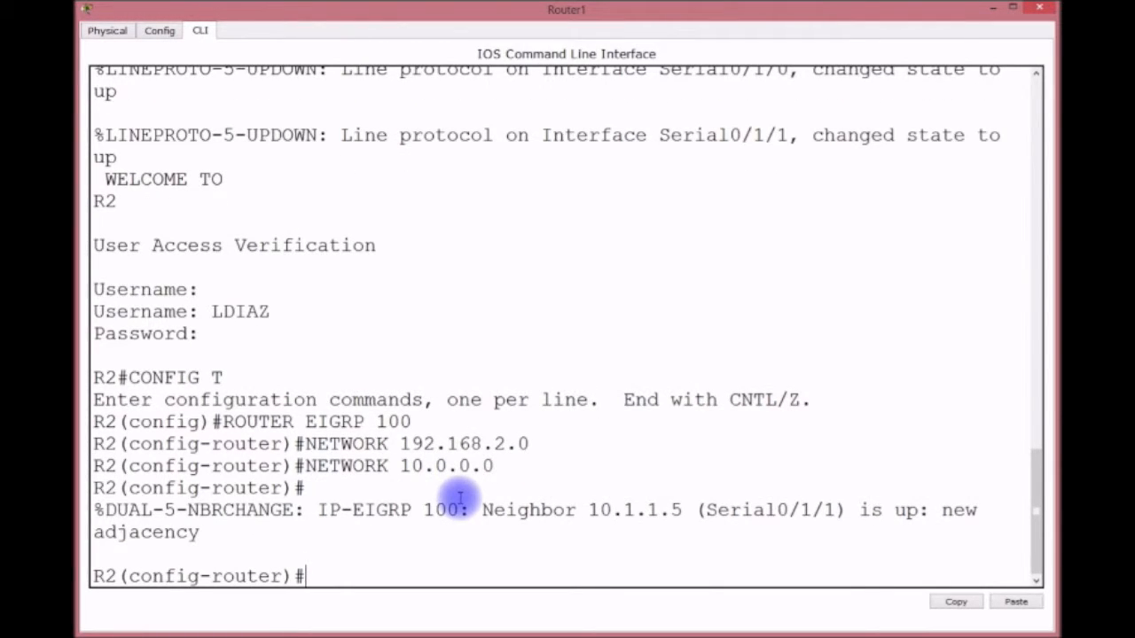
Step: Disable auto-summary, save R2's configuration with DO WR, and return to privileged mode
{"action": "type", "text": "NO AUTO"}
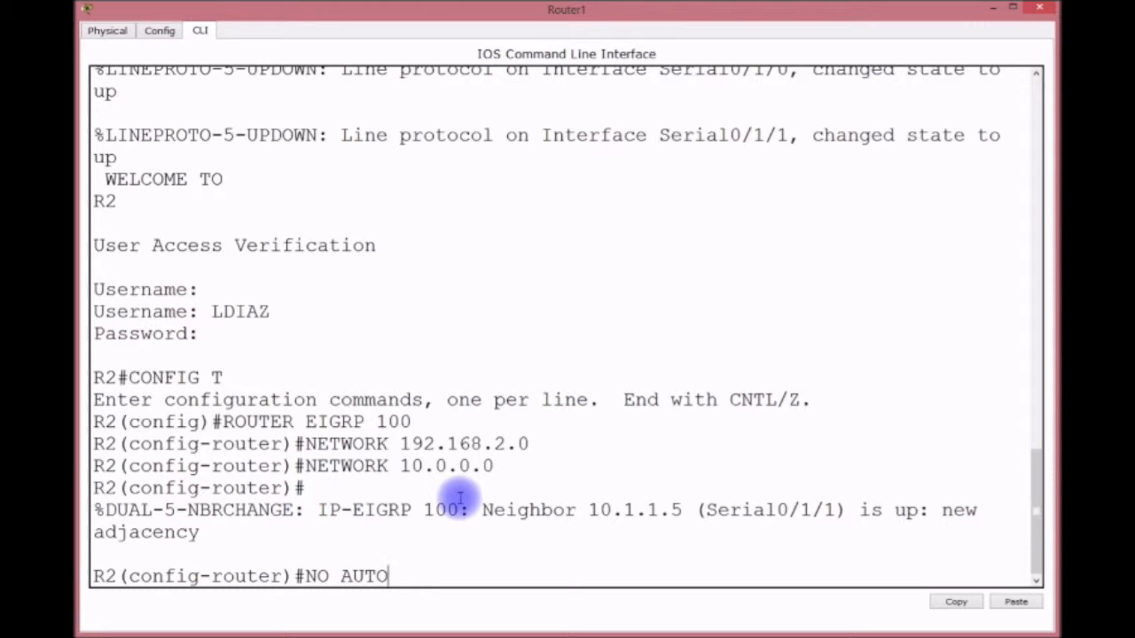
{"action": "type", "text": "-SUMMARY"}
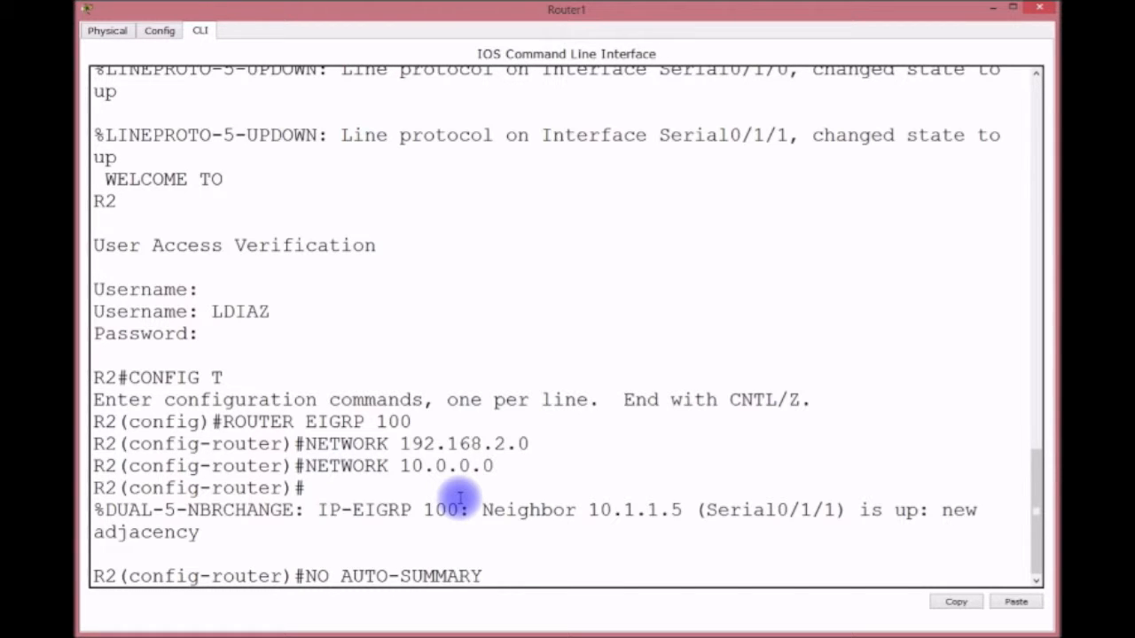
{"action": "key", "text": "Return"}
{"action": "key", "text": "Return"}
{"action": "type", "text": "DOWR"}
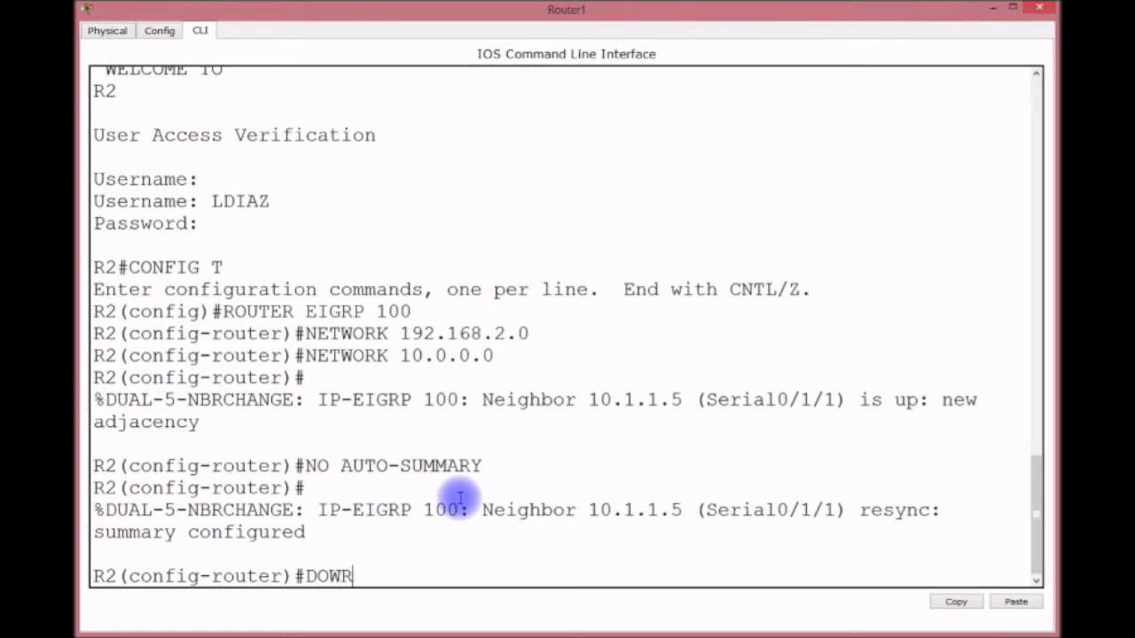
{"action": "key", "text": "Return"}
{"action": "type", "text": "DO WR"}
{"action": "key", "text": "Return"}
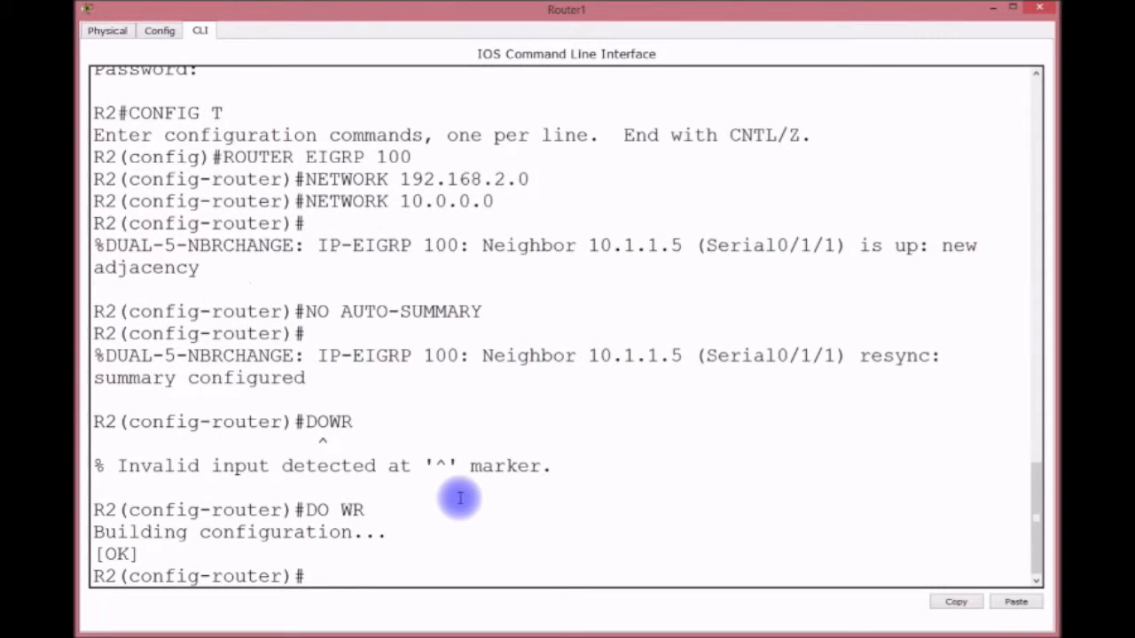
{"action": "type", "text": "EXIT"}
{"action": "key", "text": "Return"}
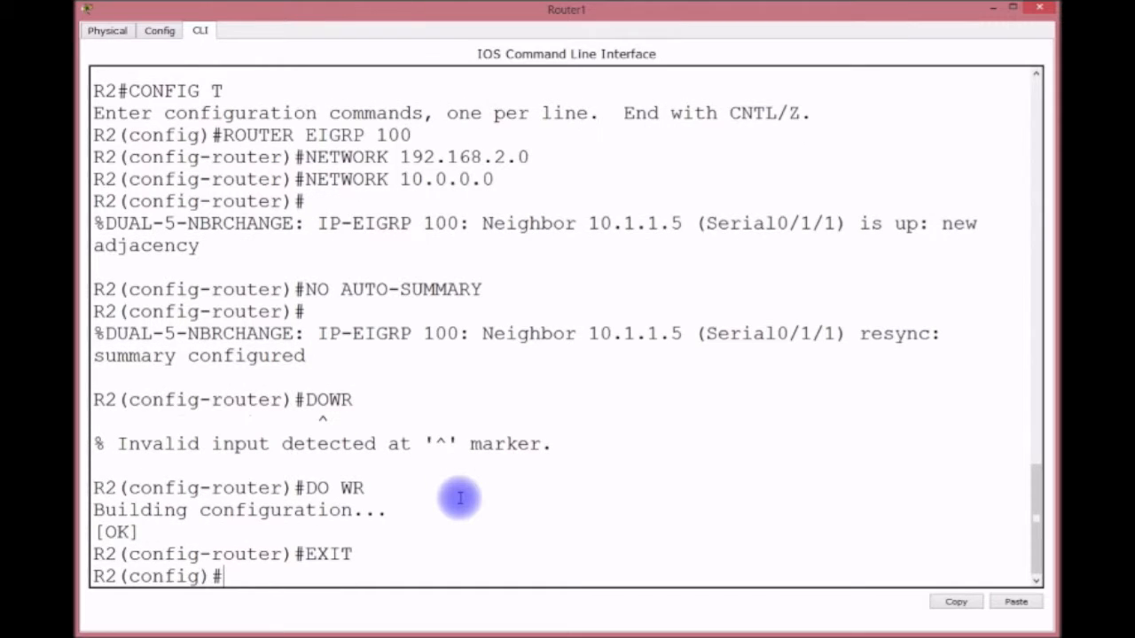
{"action": "type", "text": "EXIT"}
{"action": "key", "text": "Return"}
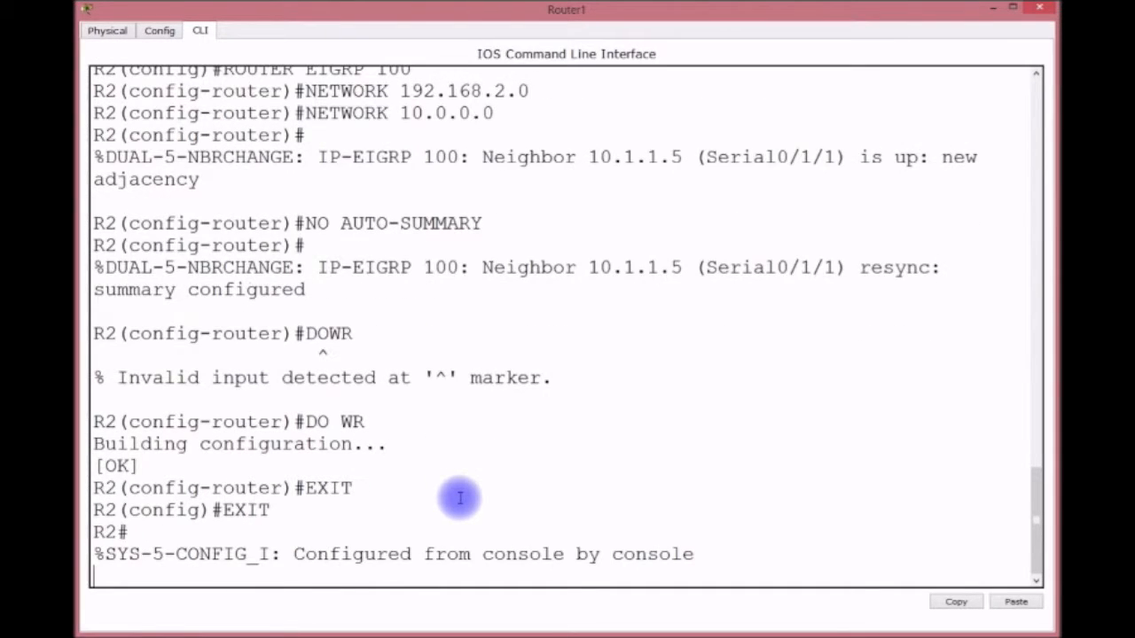
{"action": "key", "text": "Return"}
{"action": "key", "text": "Return"}
{"action": "key", "text": "Return"}
{"action": "key", "text": "Return"}
{"action": "key", "text": "Return"}
{"action": "key", "text": "Return"}
{"action": "key", "text": "Return"}
{"action": "key", "text": "Return"}
{"action": "key", "text": "Return"}
{"action": "key", "text": "Return"}
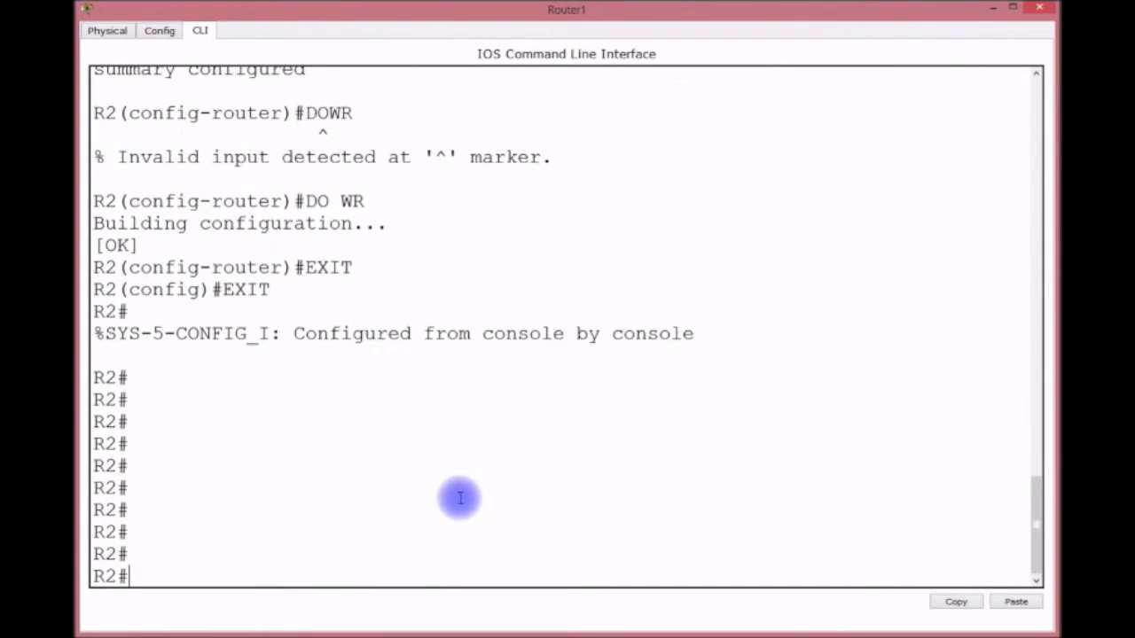
Step: Show R2's routing table and highlight RIP route 192.168.3.0/24 and EIGRP route 192.168.1.0/24
{"action": "type", "text": "SH IP ROUTE"}
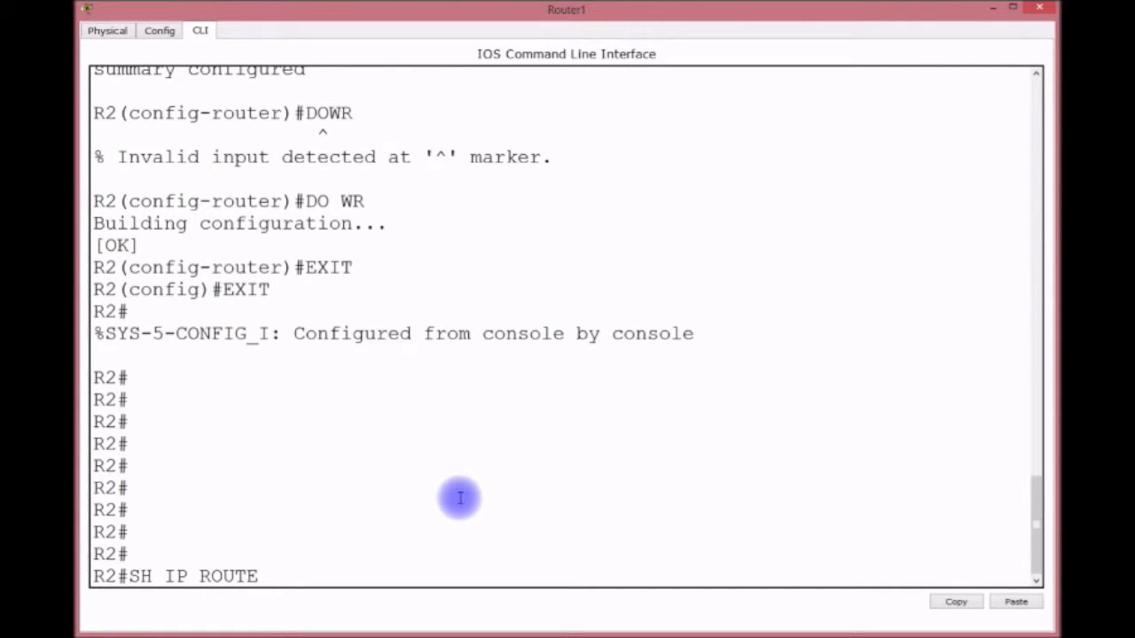
{"action": "key", "text": "Return"}
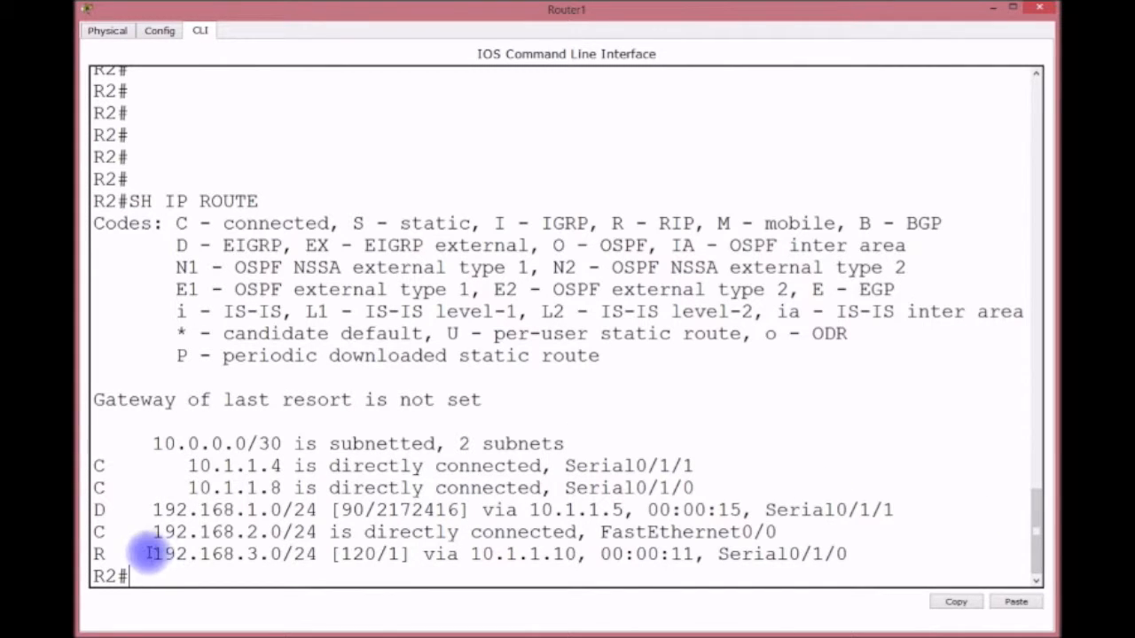
{"action": "left_click_drag", "start_coordinate": [152, 555], "coordinate": [318, 557]}
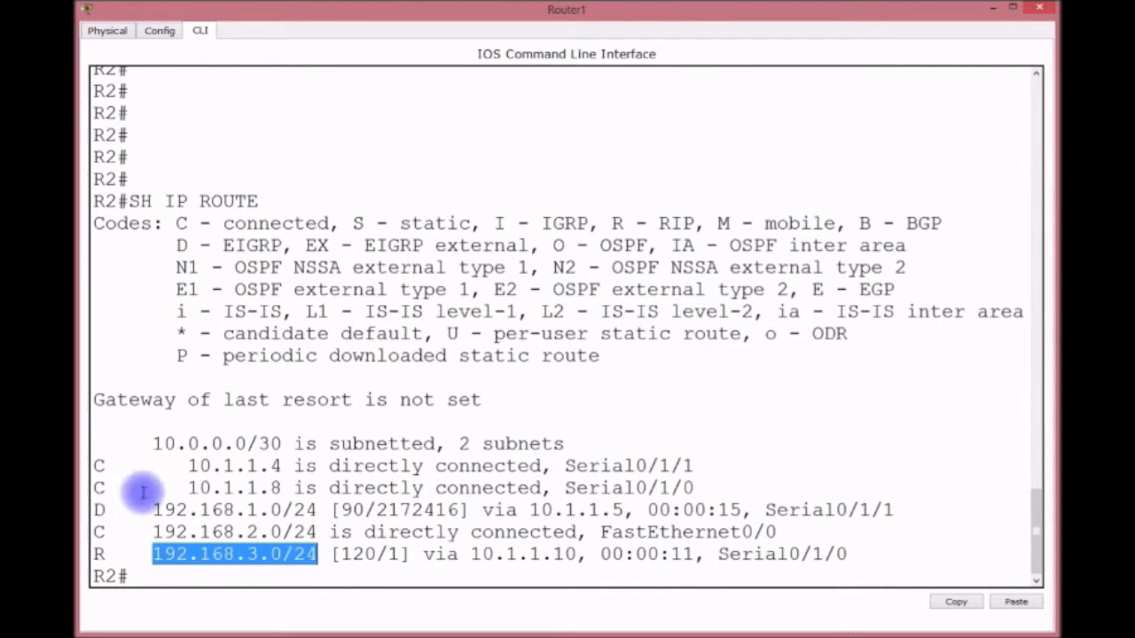
{"action": "left_click_drag", "start_coordinate": [149, 509], "coordinate": [323, 511]}
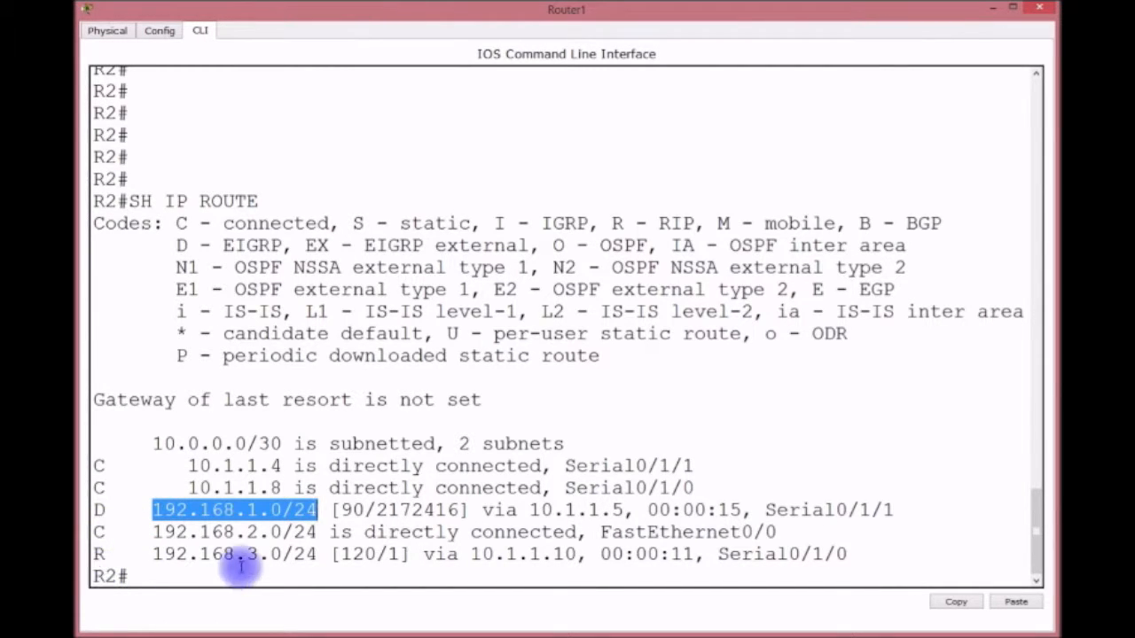
{"action": "left_click_drag", "start_coordinate": [257, 554], "coordinate": [247, 555]}
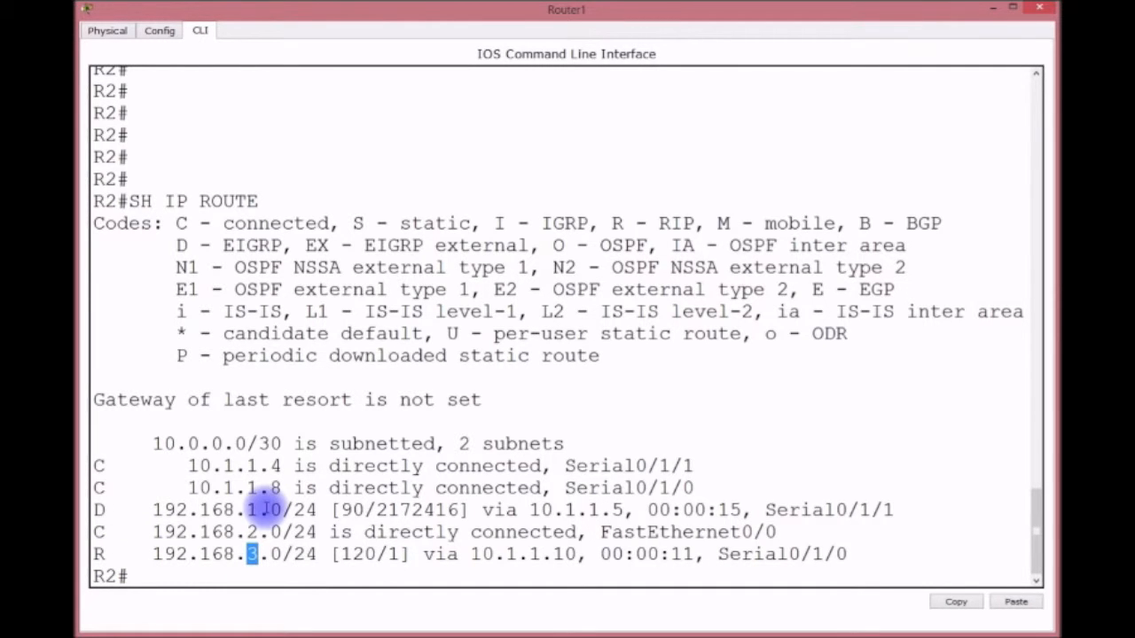
Step: Open Router2's command line and start EIGRP process 100 in global configuration
{"action": "left_click", "coordinate": [993, 7]}
{"action": "left_click", "coordinate": [739, 128]}
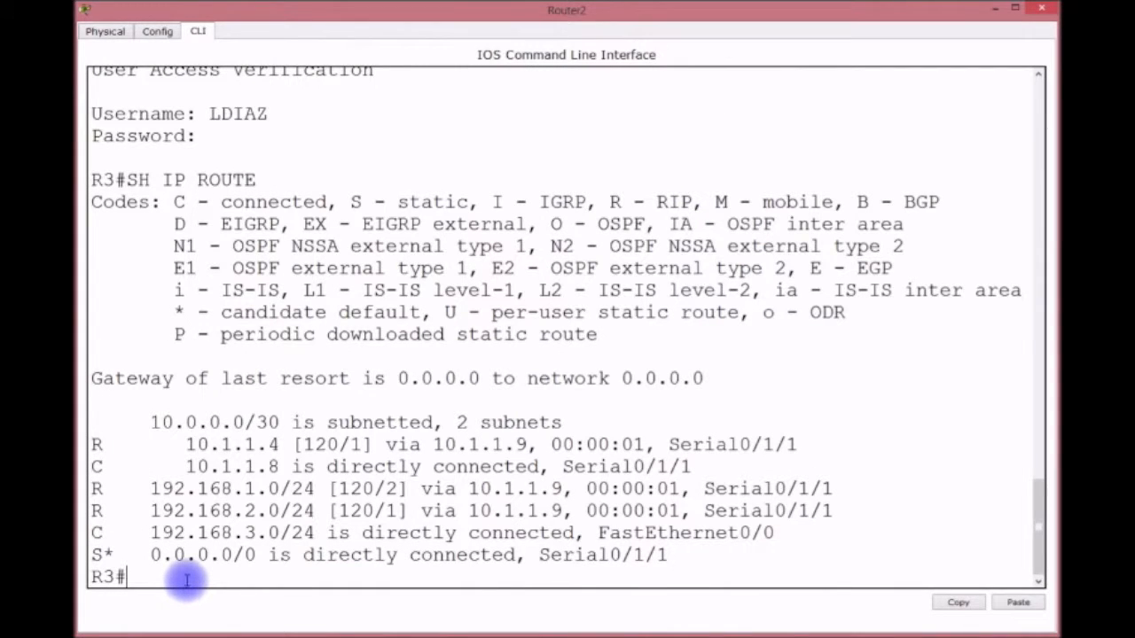
{"action": "type", "text": "CONFIG T"}
{"action": "key", "text": "Return"}
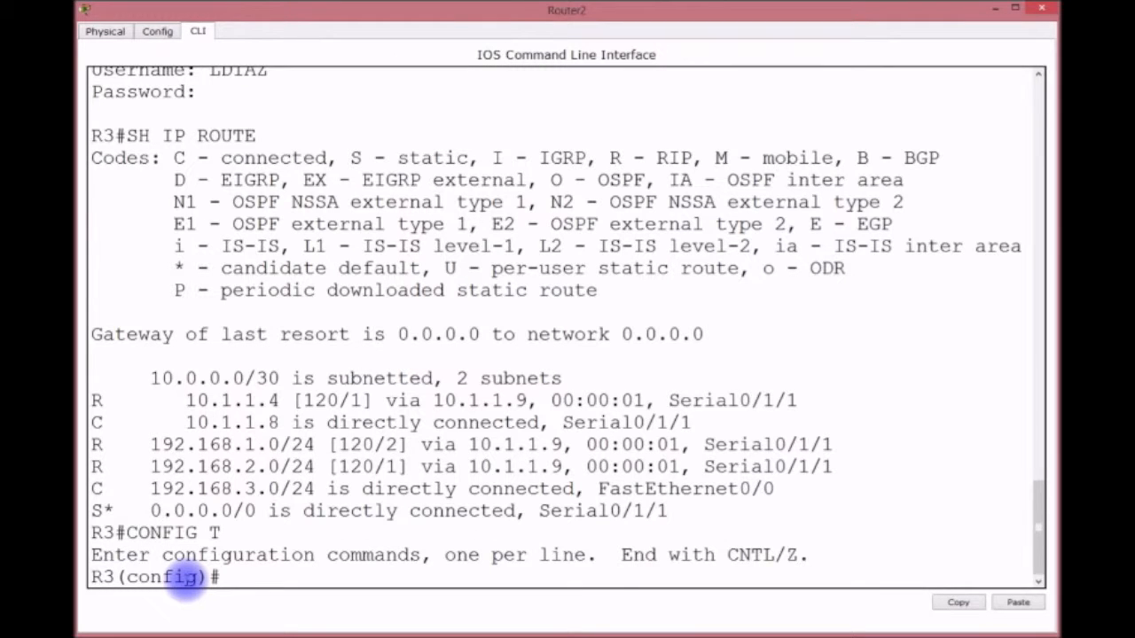
{"action": "type", "text": "ROUTER"}
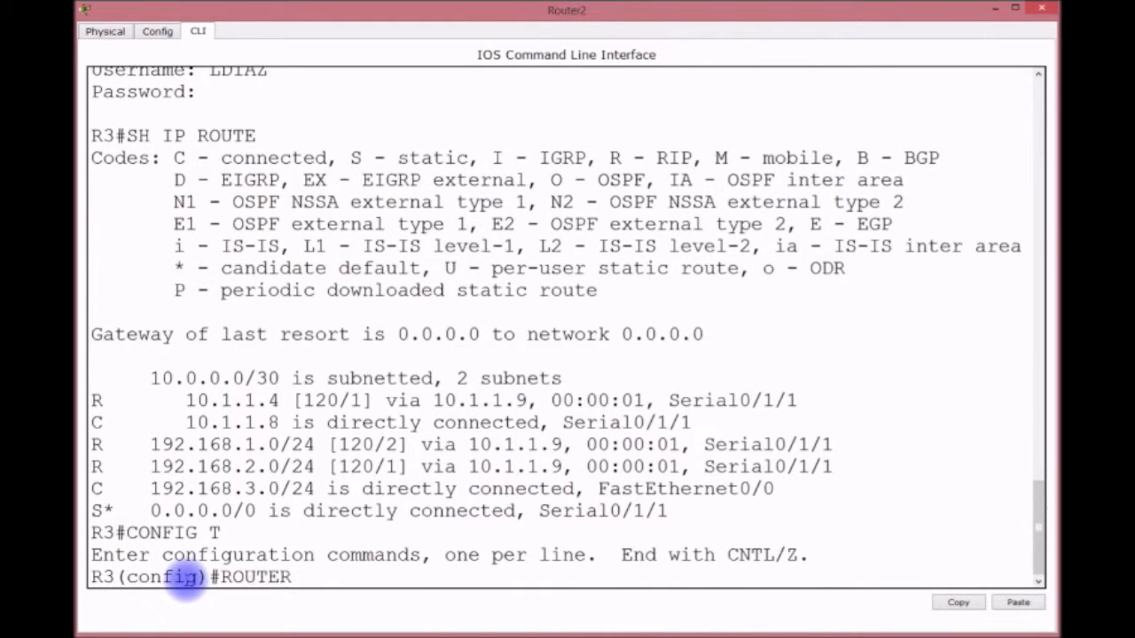
{"action": "type", "text": " EIGRP 100"}
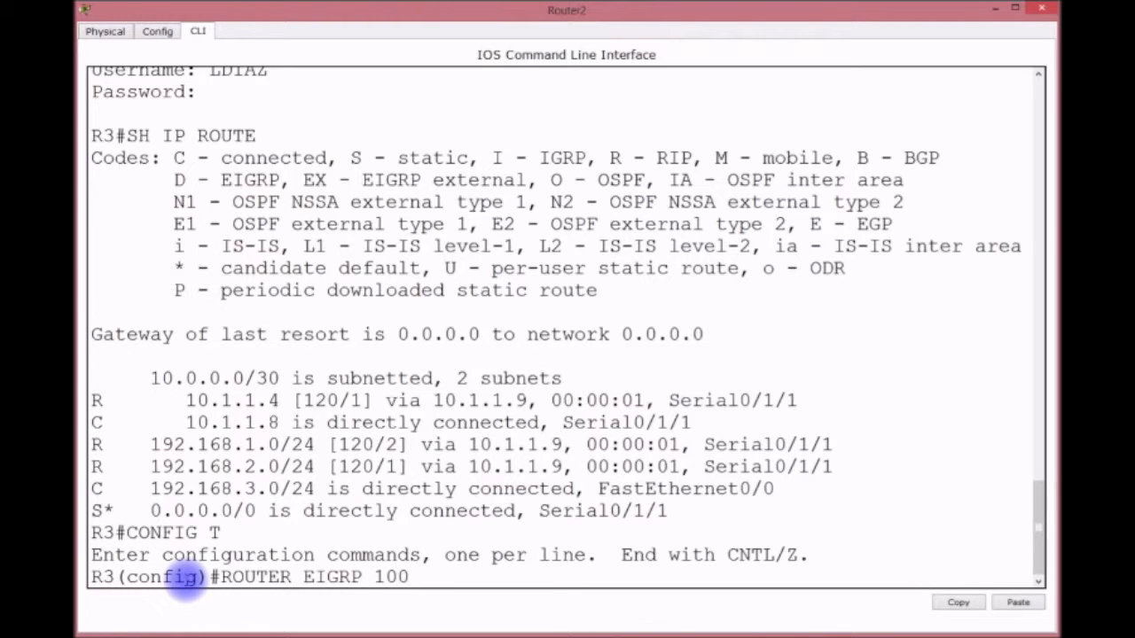
{"action": "key", "text": "Return"}
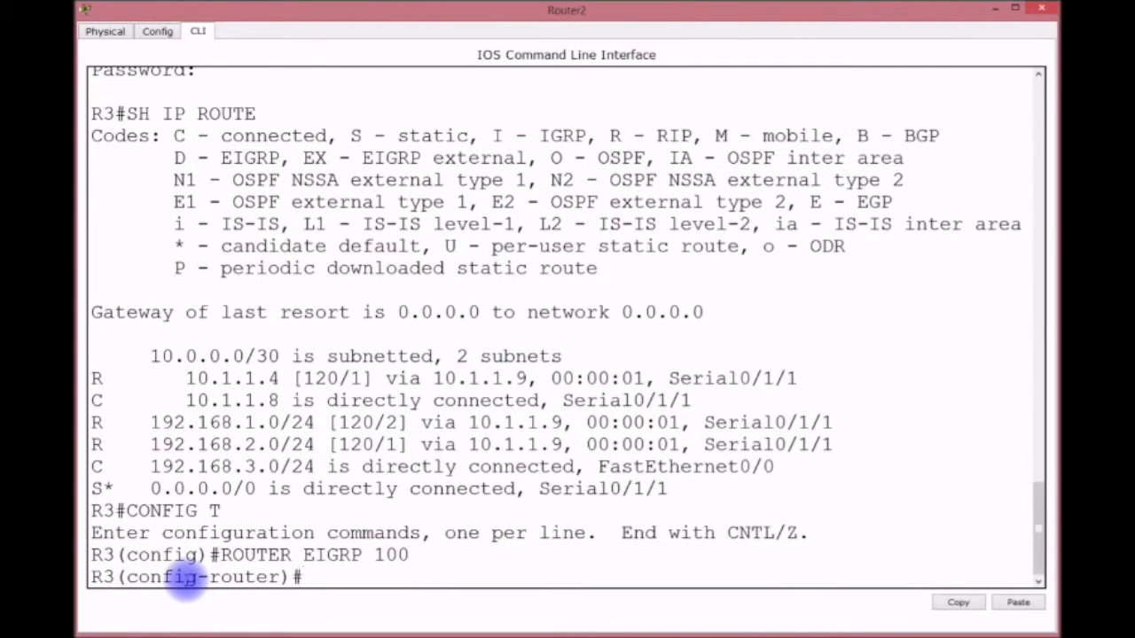
Step: Advertise networks 192.168.3.0 and 10.0.0.0 in R3's EIGRP 100
{"action": "type", "text": "NETWORK 190"}
{"action": "key", "text": "BackSpace"}
{"action": "type", "text": "2"}
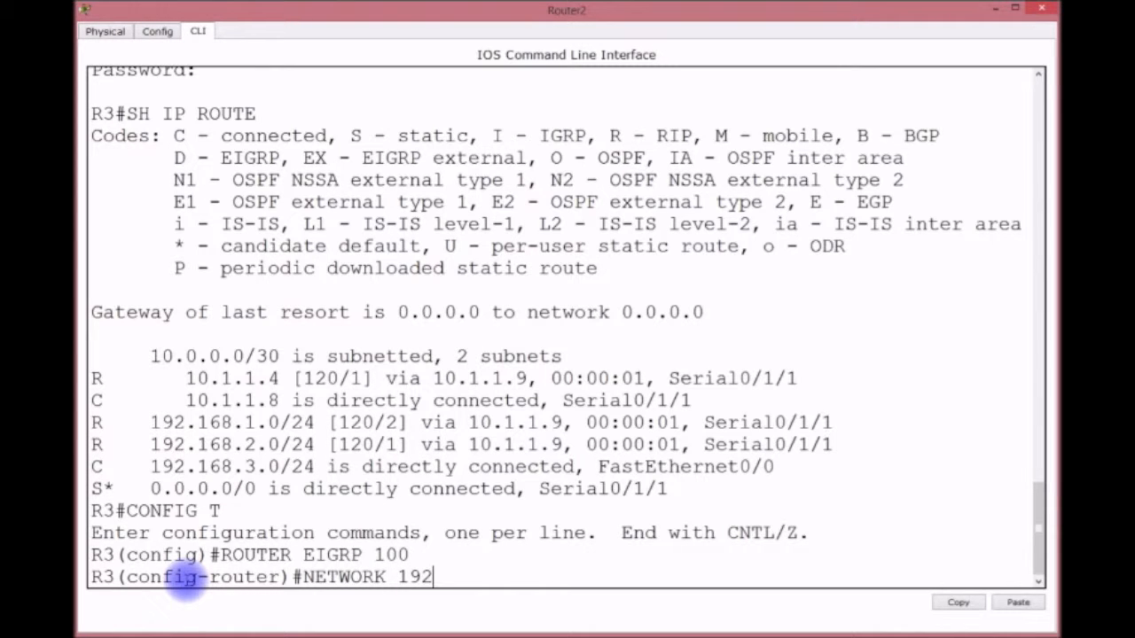
{"action": "type", "text": ".168.2"}
{"action": "key", "text": "BackSpace"}
{"action": "type", "text": "3.0"}
{"action": "key", "text": "Return"}
{"action": "type", "text": "NETWRO"}
{"action": "type", "text": "K"}
{"action": "key", "text": "BackSpace"}
{"action": "key", "text": "BackSpace"}
{"action": "key", "text": "BackSpace"}
{"action": "type", "text": "ORK"}
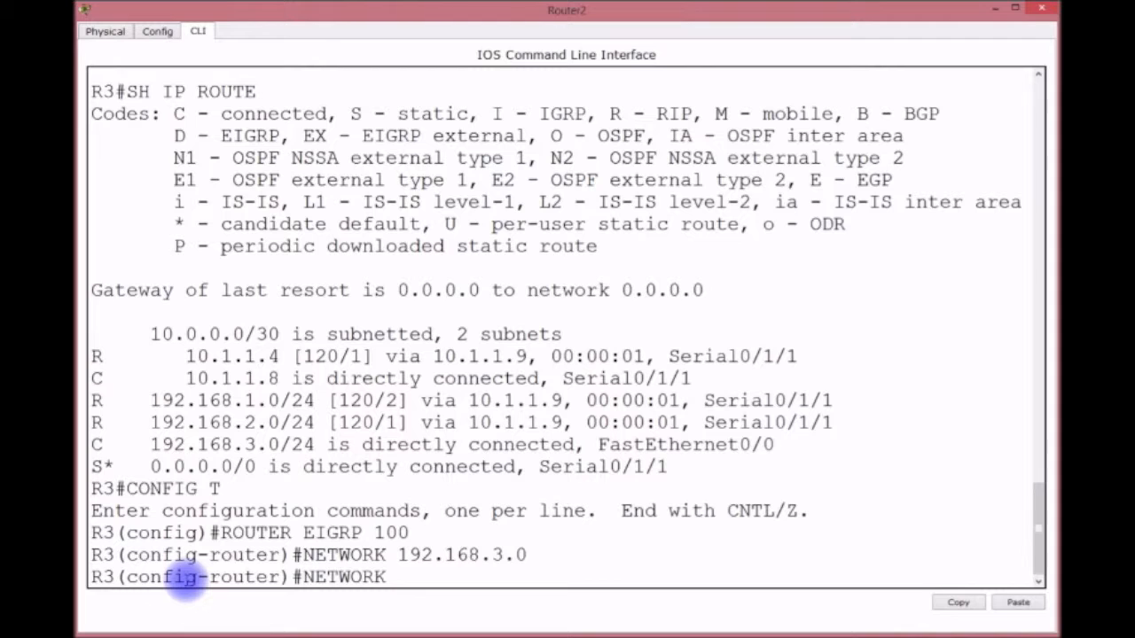
{"action": "type", "text": " 10.0.0.0"}
{"action": "key", "text": "Return"}
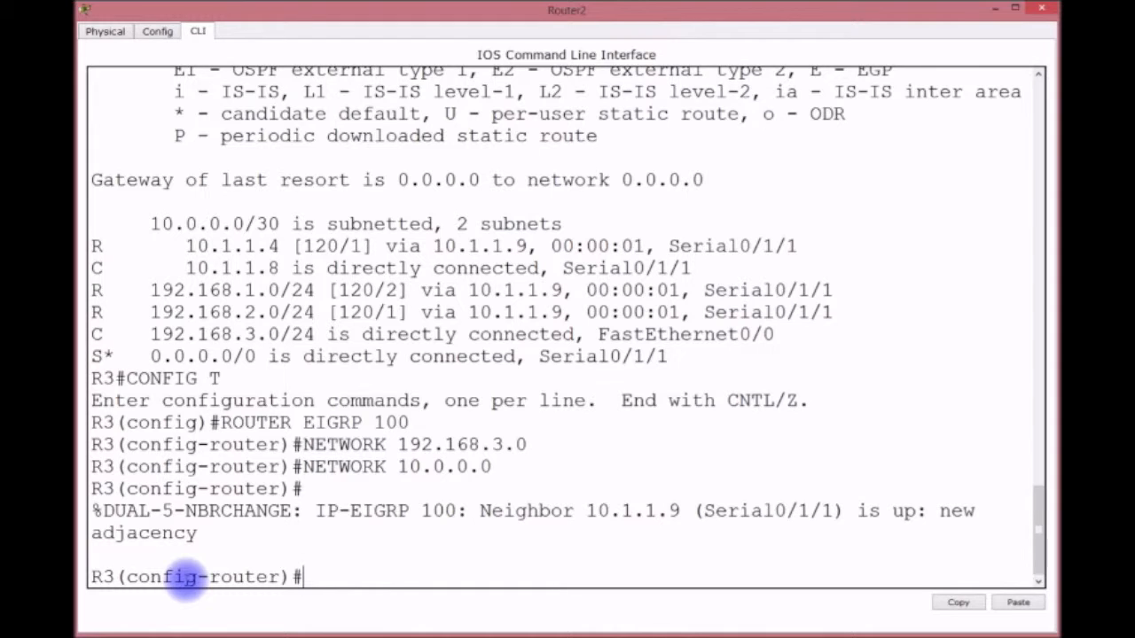
Step: Turn off auto-summary and save R3's running configuration
{"action": "type", "text": "NO AUT"}
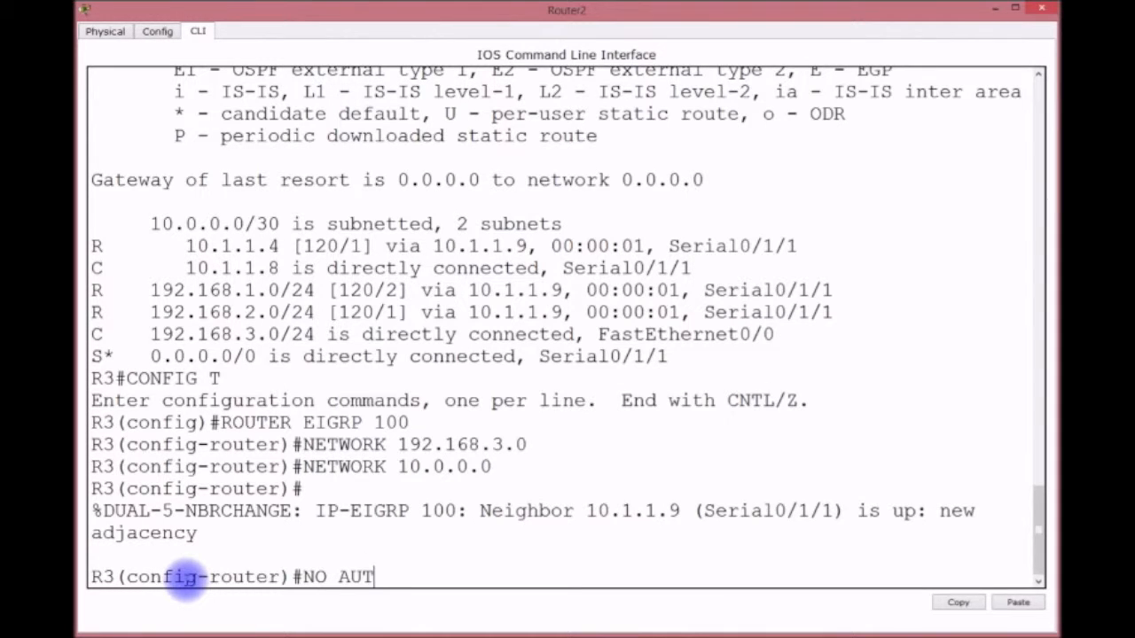
{"action": "type", "text": "O-SUMMARY"}
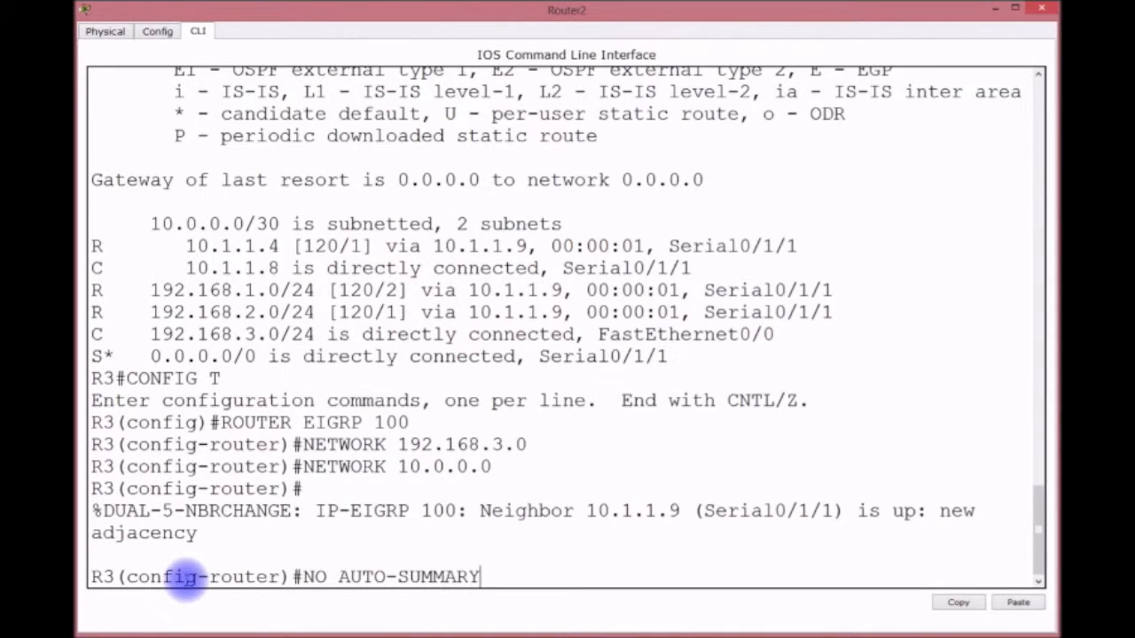
{"action": "key", "text": "Return"}
{"action": "type", "text": "DO WR"}
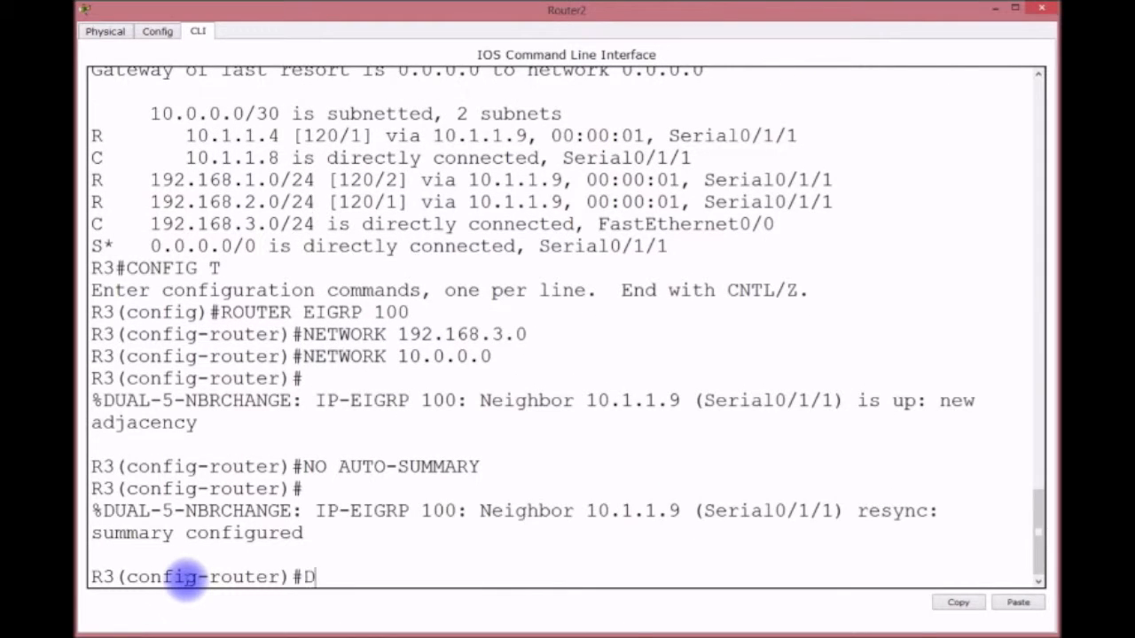
{"action": "key", "text": "Return"}
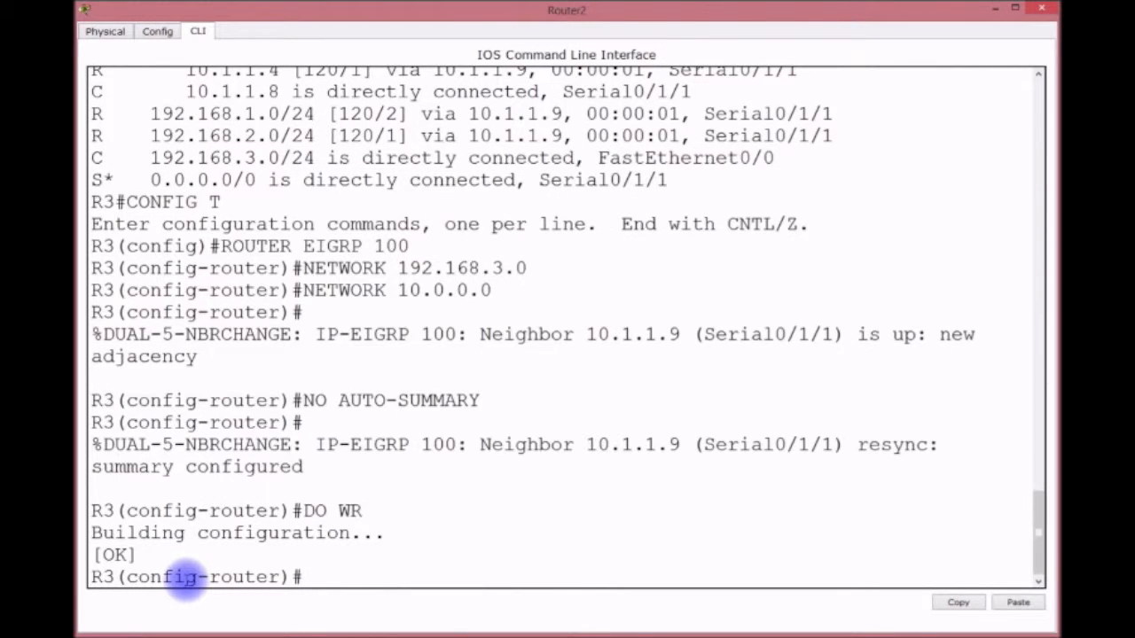
{"action": "type", "text": "DO  SH IP ROUTE"}
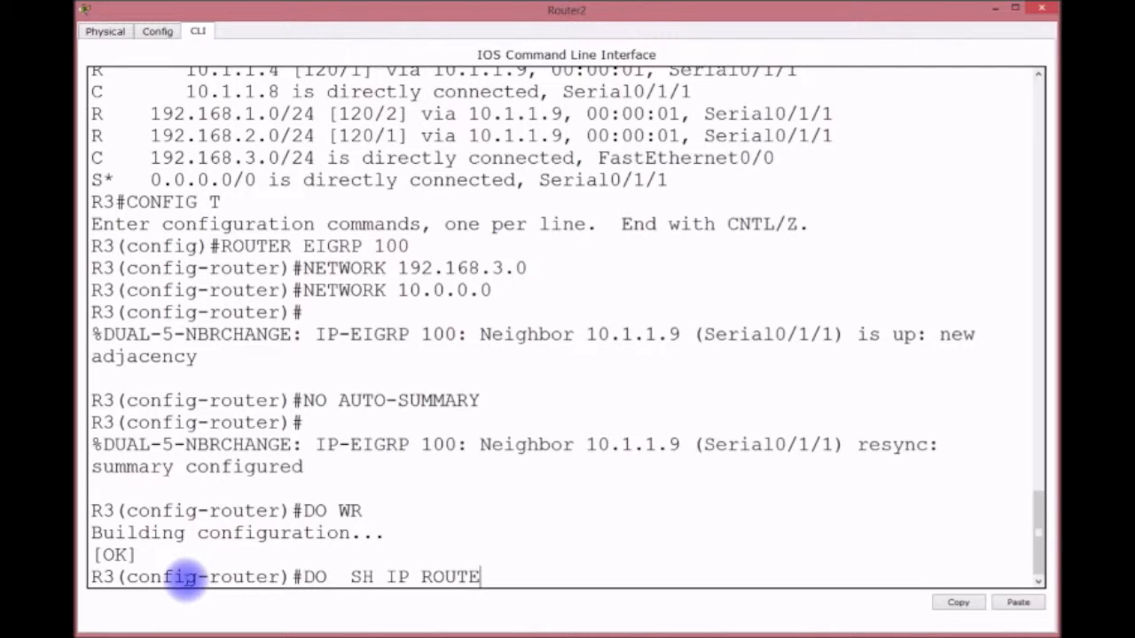
Step: Show R3's routing table and highlight the D route codes and the 2684416 metric
{"action": "key", "text": "Return"}
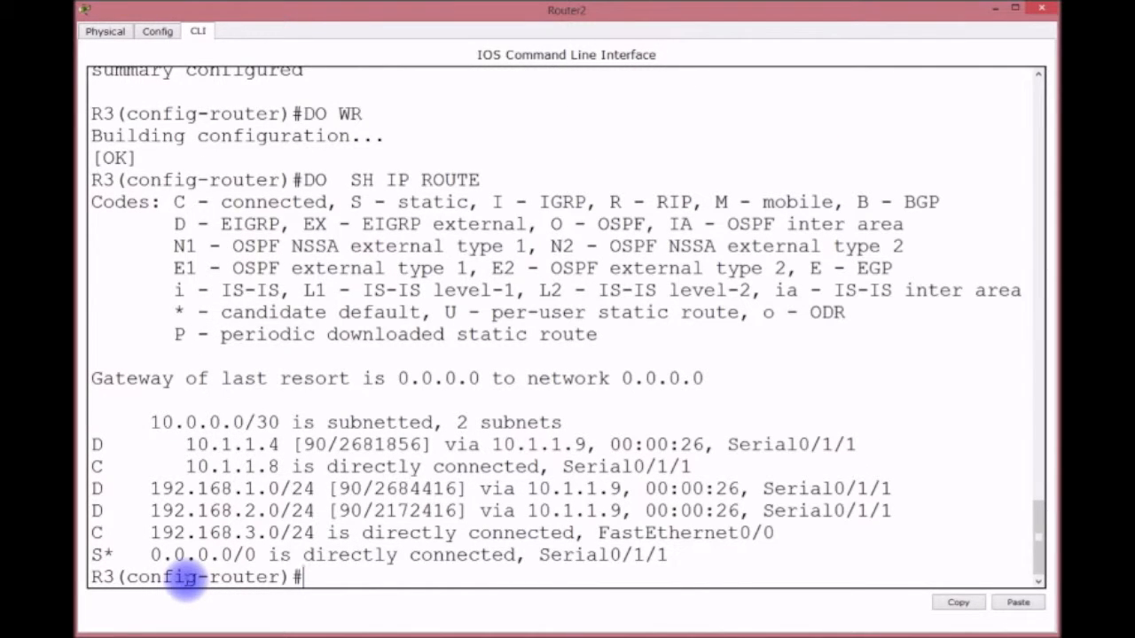
{"action": "double_click", "coordinate": [96, 445]}
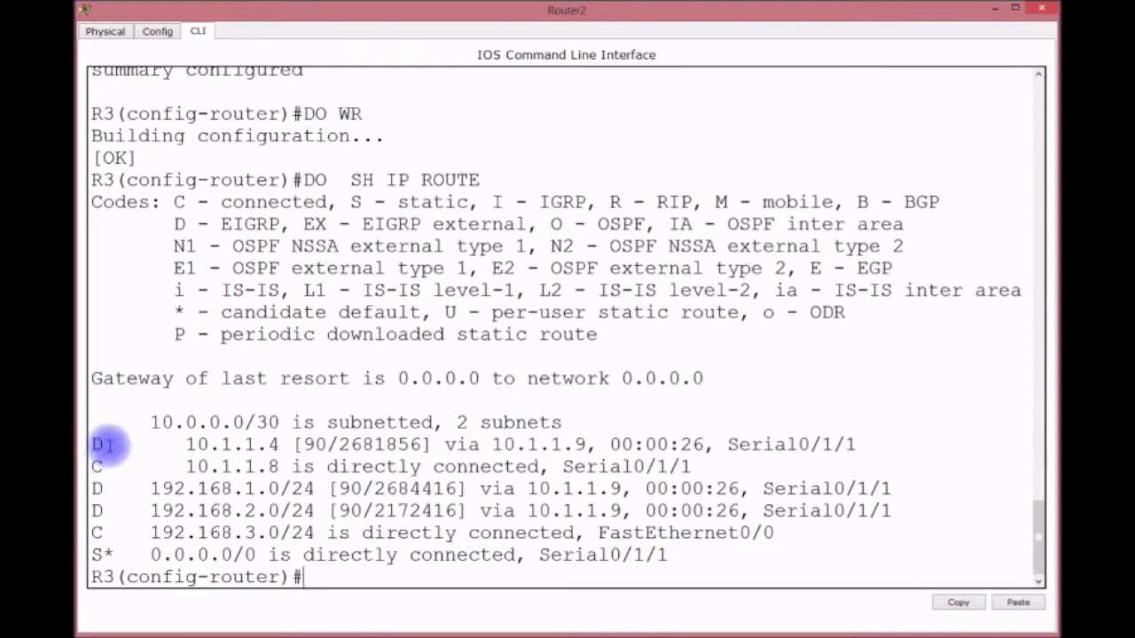
{"action": "double_click", "coordinate": [96, 489]}
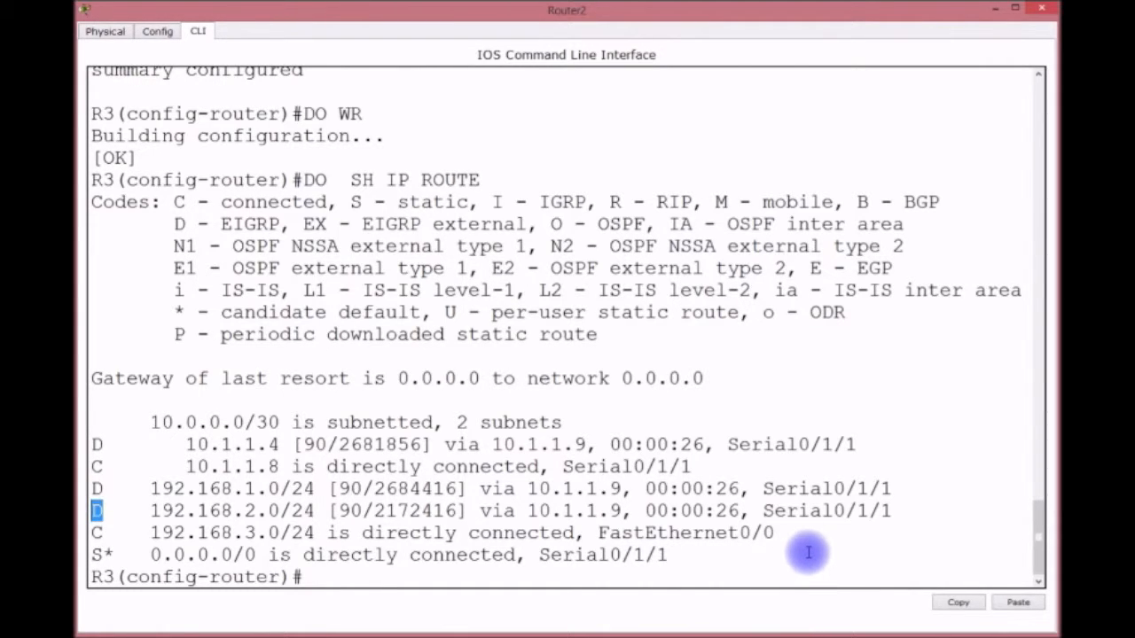
{"action": "left_click", "coordinate": [377, 489]}
{"action": "left_click_drag", "start_coordinate": [376, 488], "coordinate": [461, 489]}
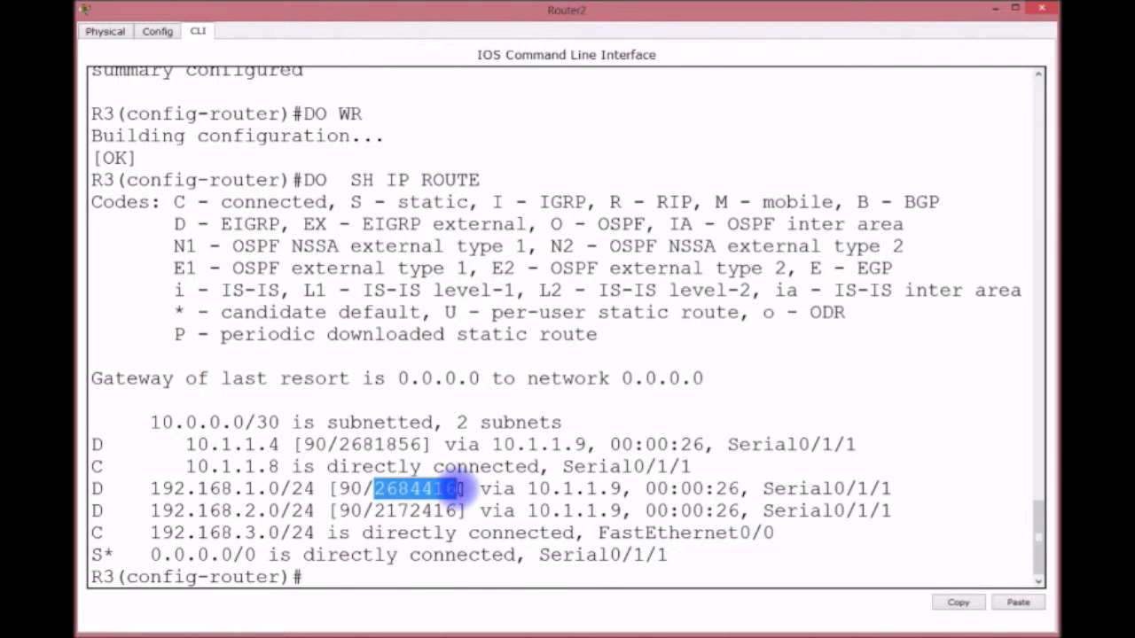
{"action": "left_click", "coordinate": [367, 579]}
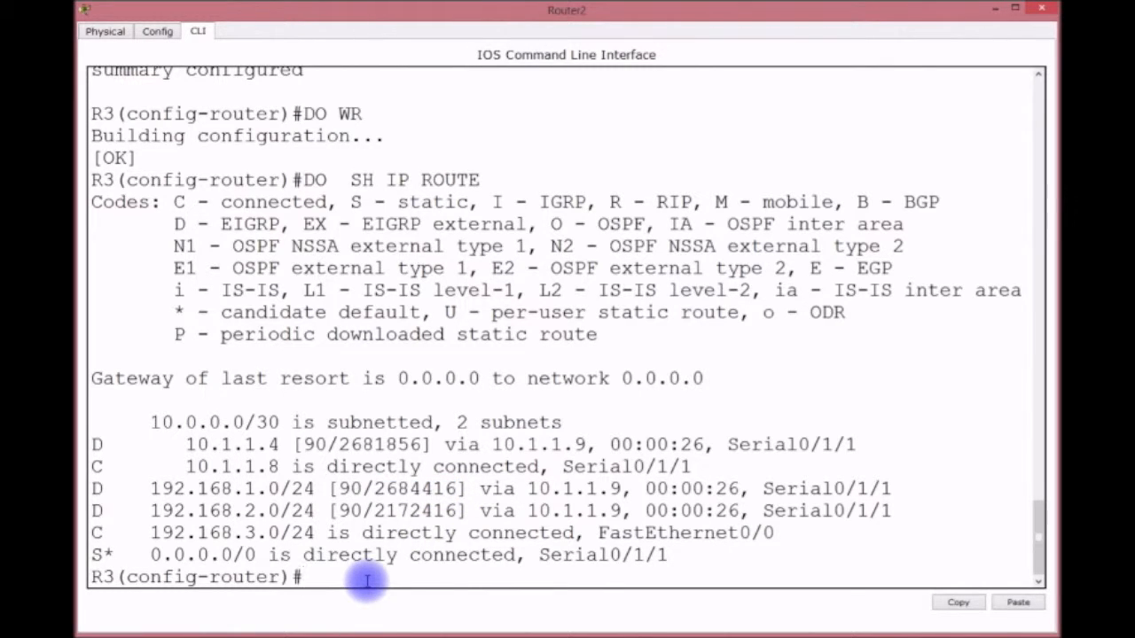
Step: Return R3 to privileged mode and show its EIGRP topology table, highlighting the Passive code
{"action": "type", "text": "EXIT"}
{"action": "key", "text": "Return"}
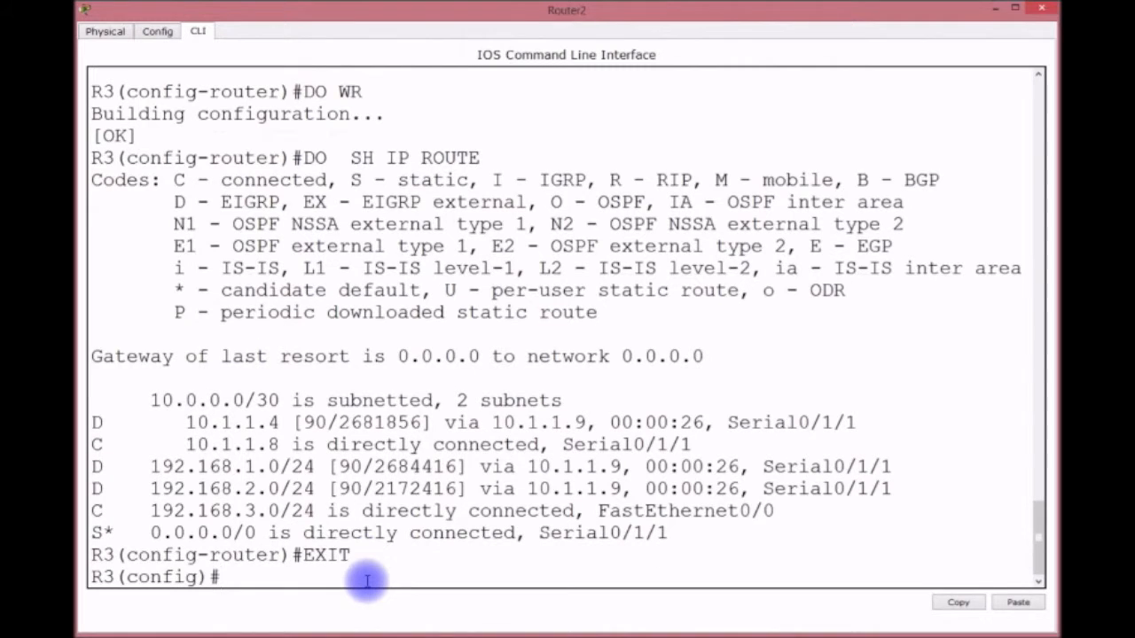
{"action": "type", "text": "EXIT"}
{"action": "key", "text": "Return"}
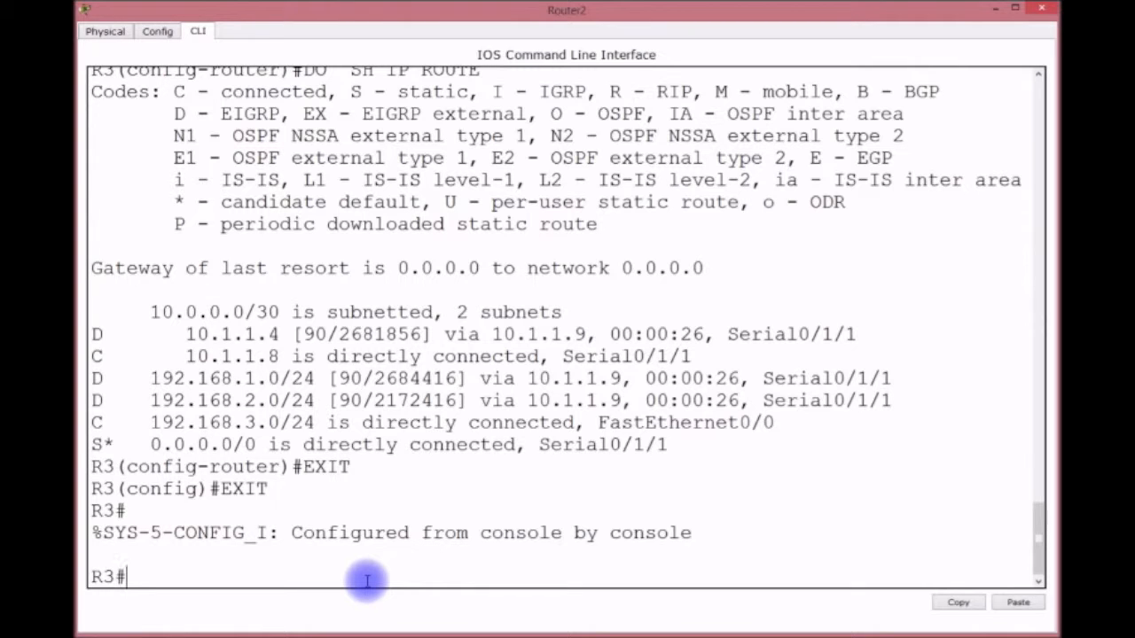
{"action": "type", "text": "SH IP EIGRP"}
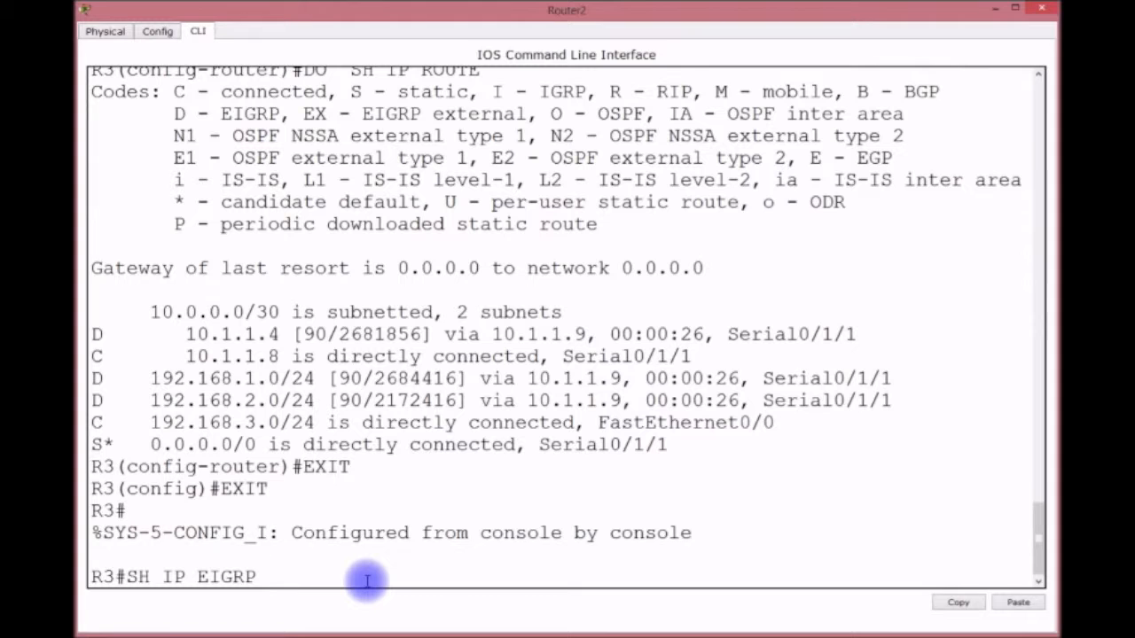
{"action": "type", "text": " TOPOLOGY"}
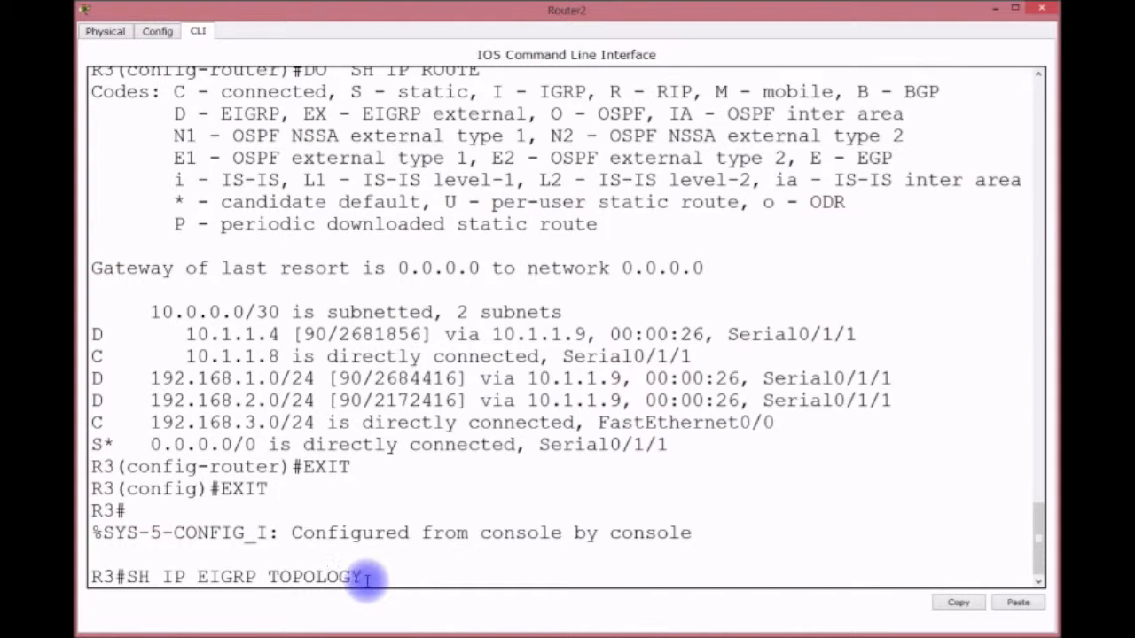
{"action": "key", "text": "Return"}
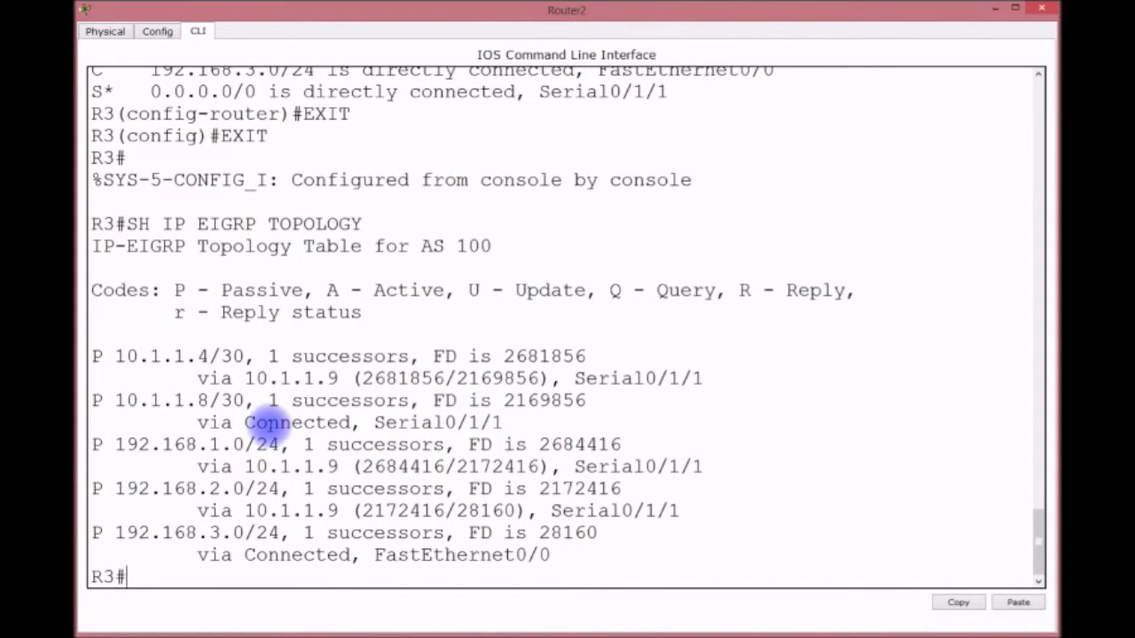
{"action": "double_click", "coordinate": [96, 356]}
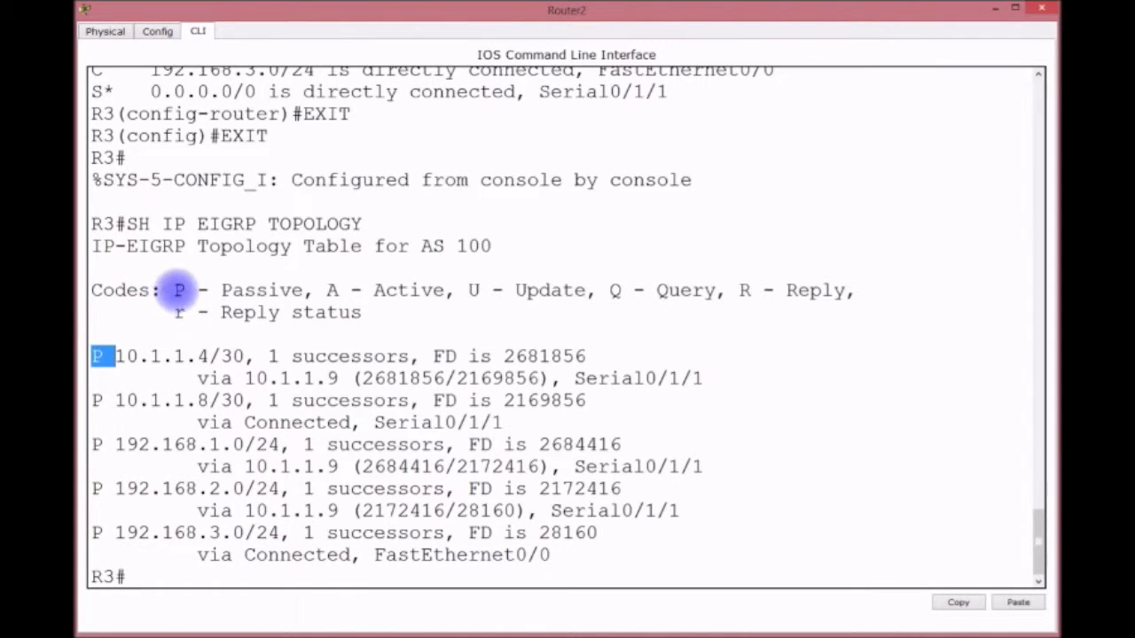
{"action": "left_click_drag", "start_coordinate": [221, 290], "coordinate": [306, 292]}
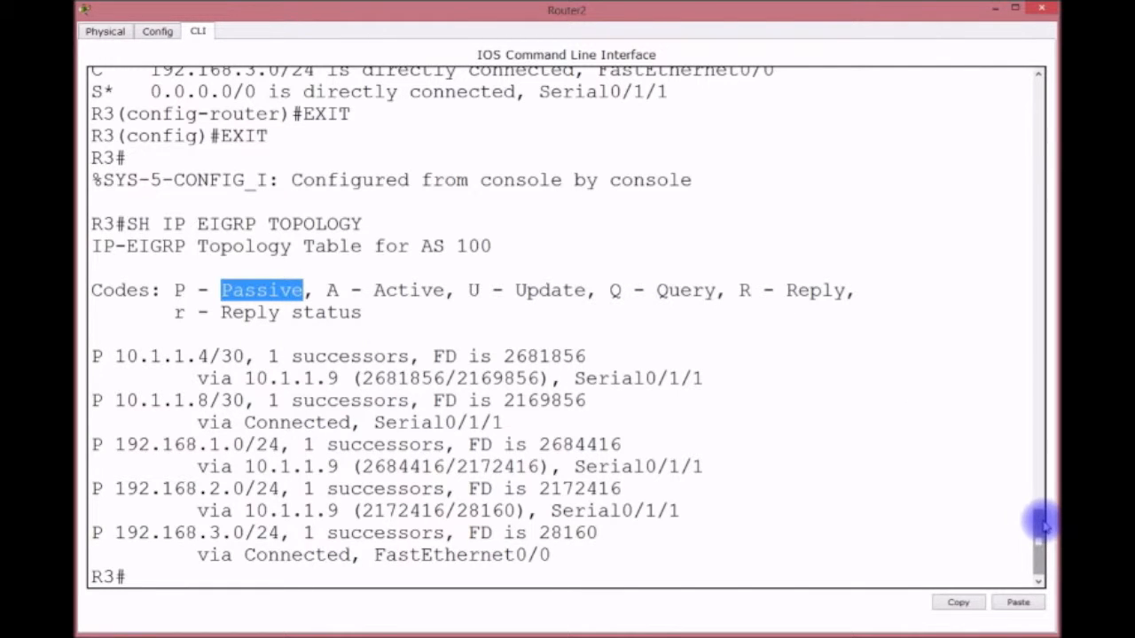
{"action": "left_click_drag", "start_coordinate": [1039, 525], "coordinate": [1037, 514]}
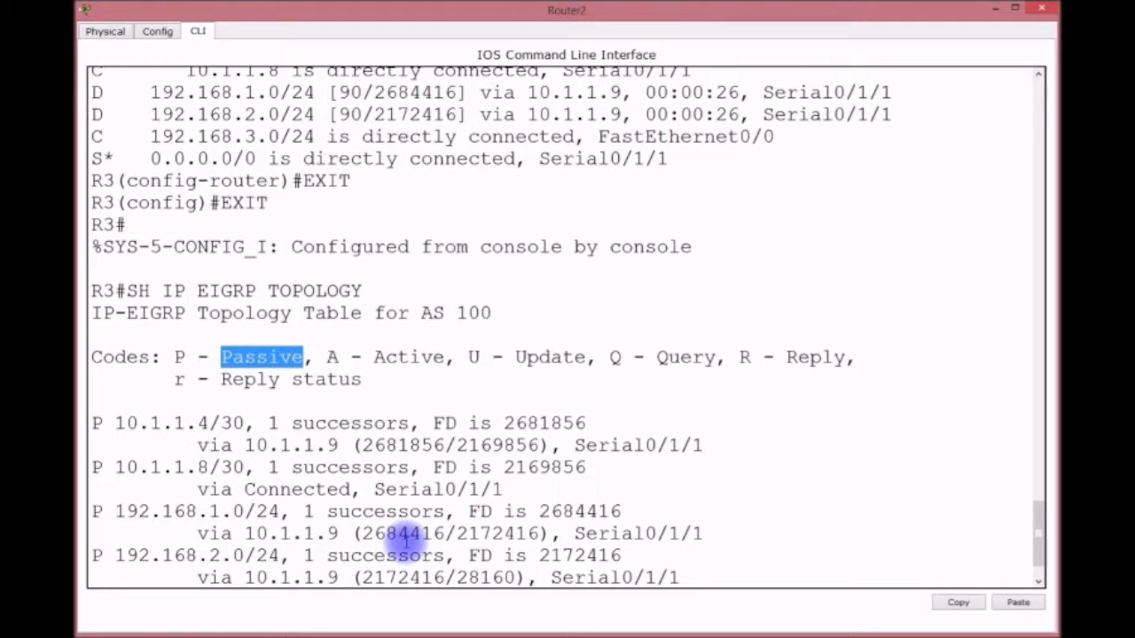
{"action": "scroll", "coordinate": [620, 525], "scroll_direction": "down", "scroll_amount": 1}
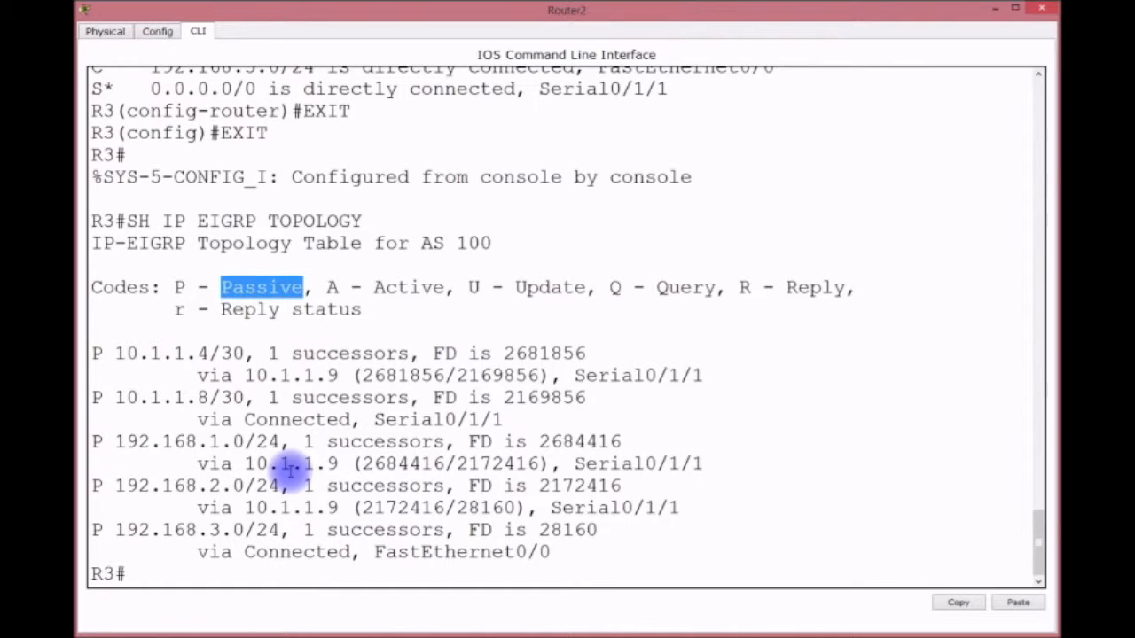
{"action": "left_click", "coordinate": [204, 581]}
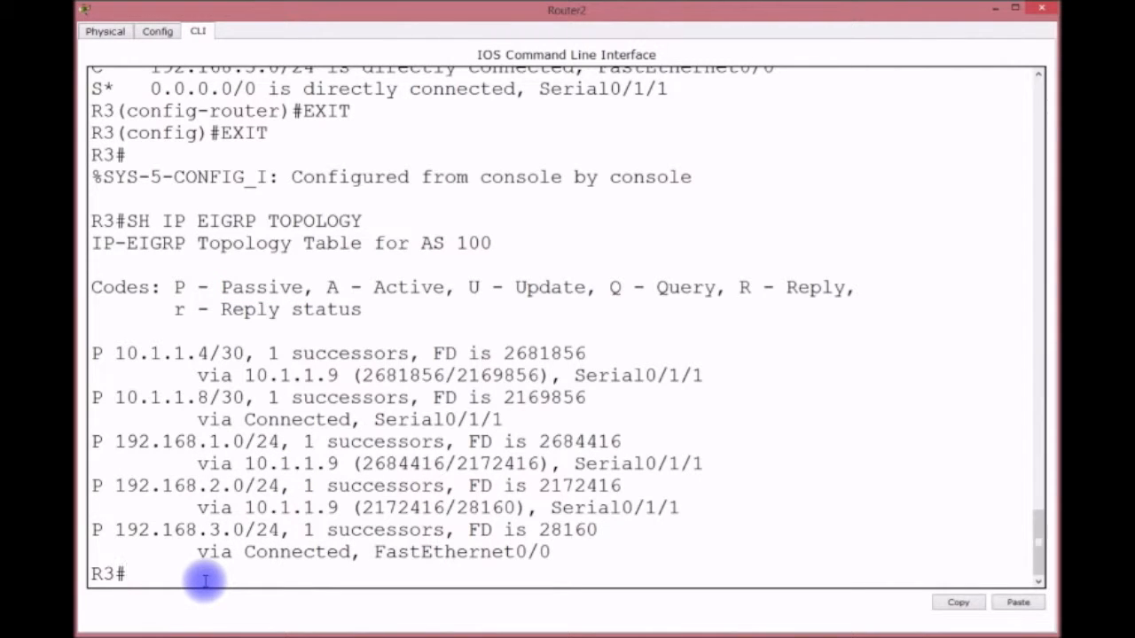
Step: Redisplay R3's routing table, highlight the 2684416 metric, then show the running configuration
{"action": "type", "text": "SH IP ROUTE"}
{"action": "key", "text": "Return"}
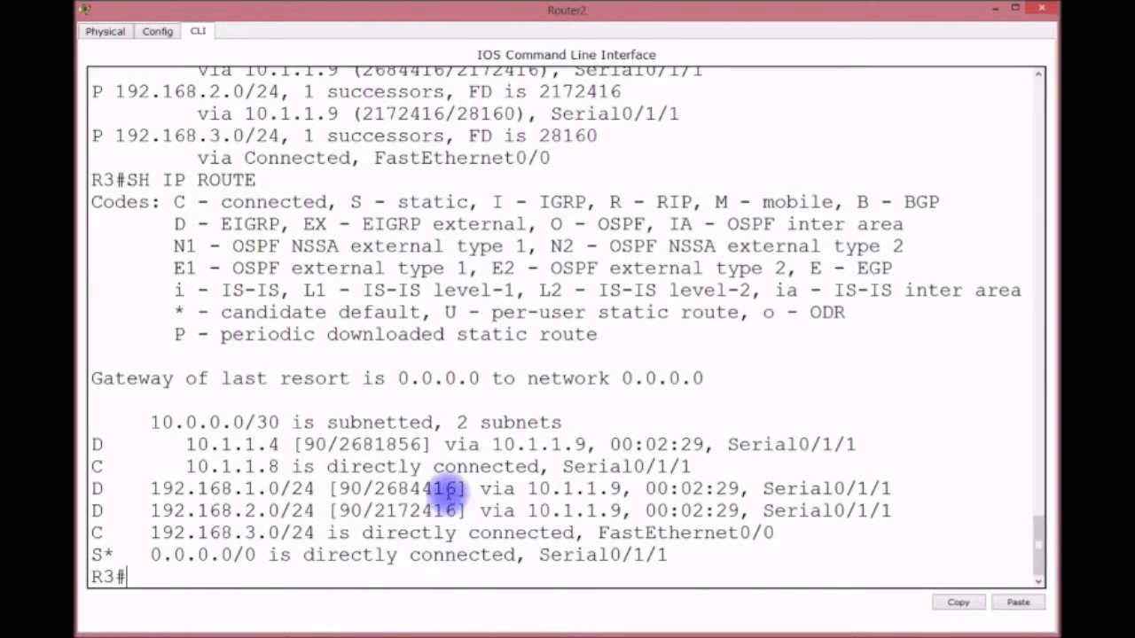
{"action": "left_click_drag", "start_coordinate": [455, 489], "coordinate": [372, 489]}
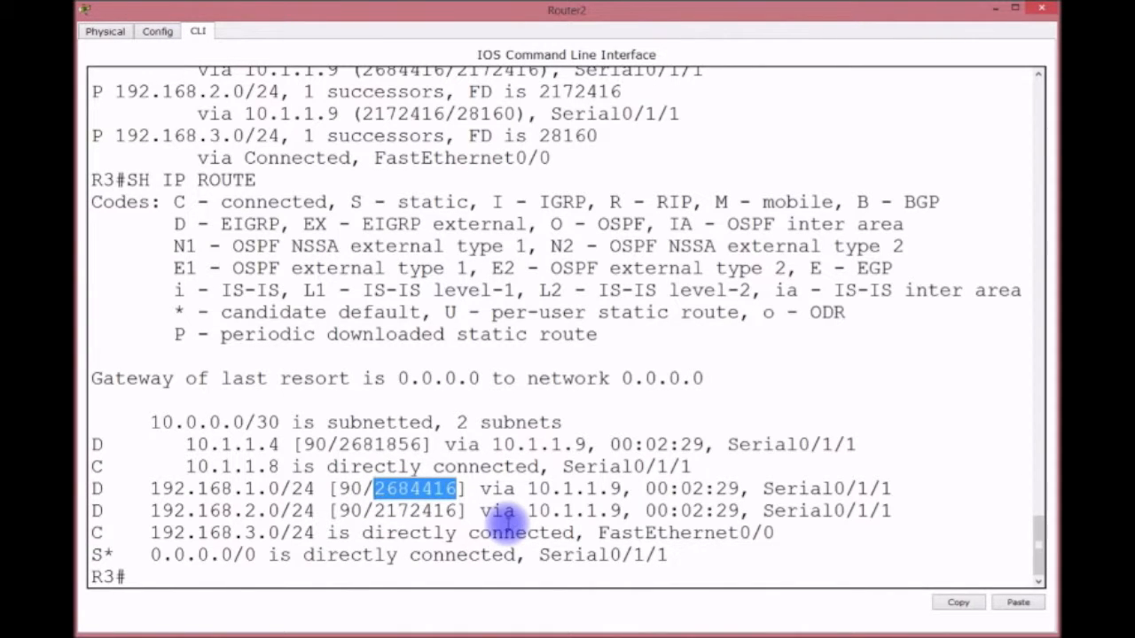
{"action": "type", "text": "SH RUN"}
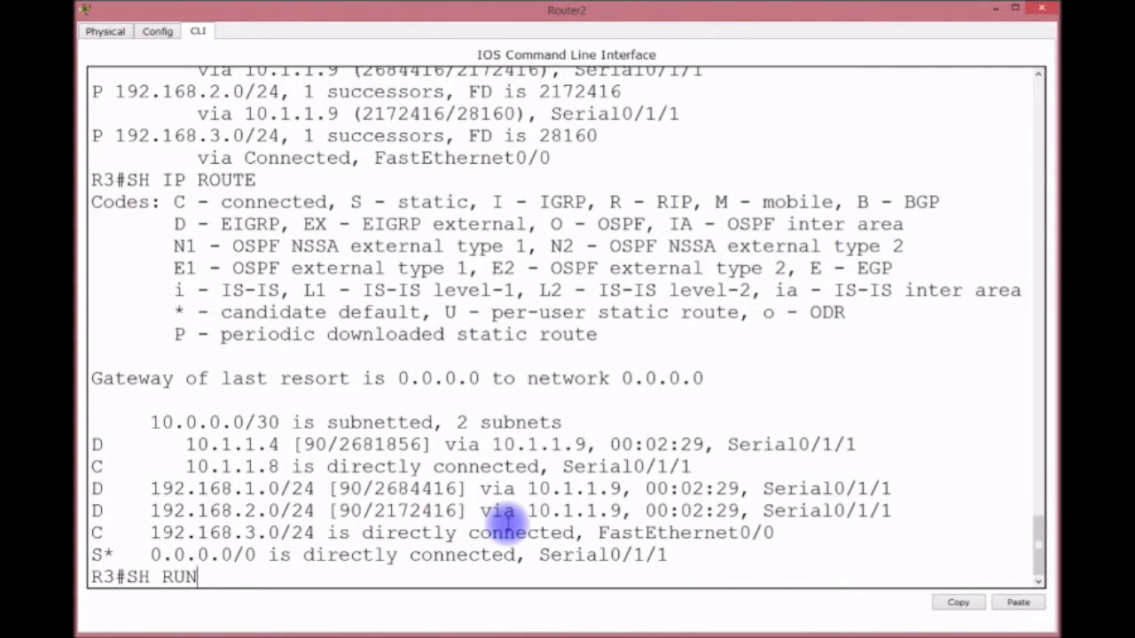
{"action": "key", "text": "Return"}
{"action": "key", "text": "Return"}
{"action": "key", "text": "Return"}
{"action": "key", "text": "Return"}
{"action": "key", "text": "Return"}
{"action": "key", "text": "Return"}
{"action": "key", "text": "Return"}
{"action": "key", "text": "Return"}
{"action": "key", "text": "Return"}
{"action": "key", "text": "Return"}
{"action": "key", "text": "Return"}
{"action": "key", "text": "Return"}
{"action": "key", "text": "Return"}
{"action": "key", "text": "Return"}
{"action": "key", "text": "Return"}
{"action": "key", "text": "Return"}
{"action": "key", "text": "Return"}
{"action": "key", "text": "Return"}
{"action": "key", "text": "Return"}
{"action": "key", "text": "Return"}
{"action": "key", "text": "Return"}
{"action": "key", "text": "Return"}
{"action": "key", "text": "Return"}
{"action": "key", "text": "Return"}
{"action": "key", "text": "Return"}
{"action": "key", "text": "Return"}
{"action": "key", "text": "Return"}
{"action": "key", "text": "Return"}
{"action": "key", "text": "Return"}
{"action": "key", "text": "Return"}
{"action": "key", "text": "Return"}
{"action": "key", "text": "Return"}
{"action": "key", "text": "Return"}
{"action": "key", "text": "Return"}
{"action": "key", "text": "Return"}
{"action": "key", "text": "Return"}
{"action": "key", "text": "Return"}
{"action": "key", "text": "Return"}
{"action": "key", "text": "Return"}
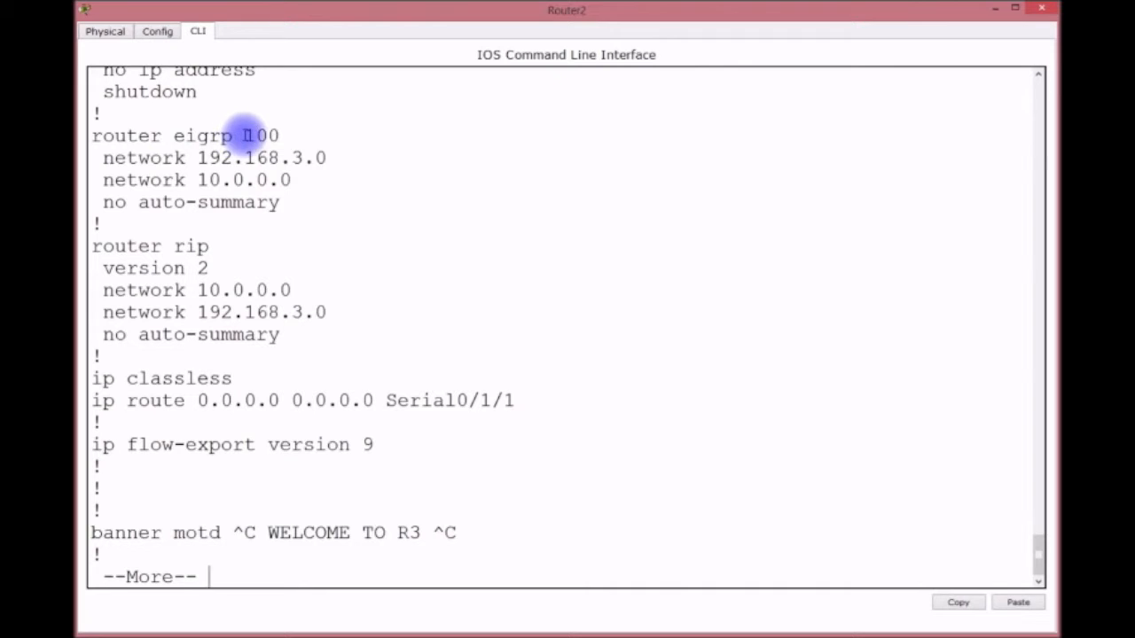
Step: Highlight EIGRP process number 100 in Router2's running config, then close Router2's window
{"action": "left_click_drag", "start_coordinate": [238, 135], "coordinate": [288, 143]}
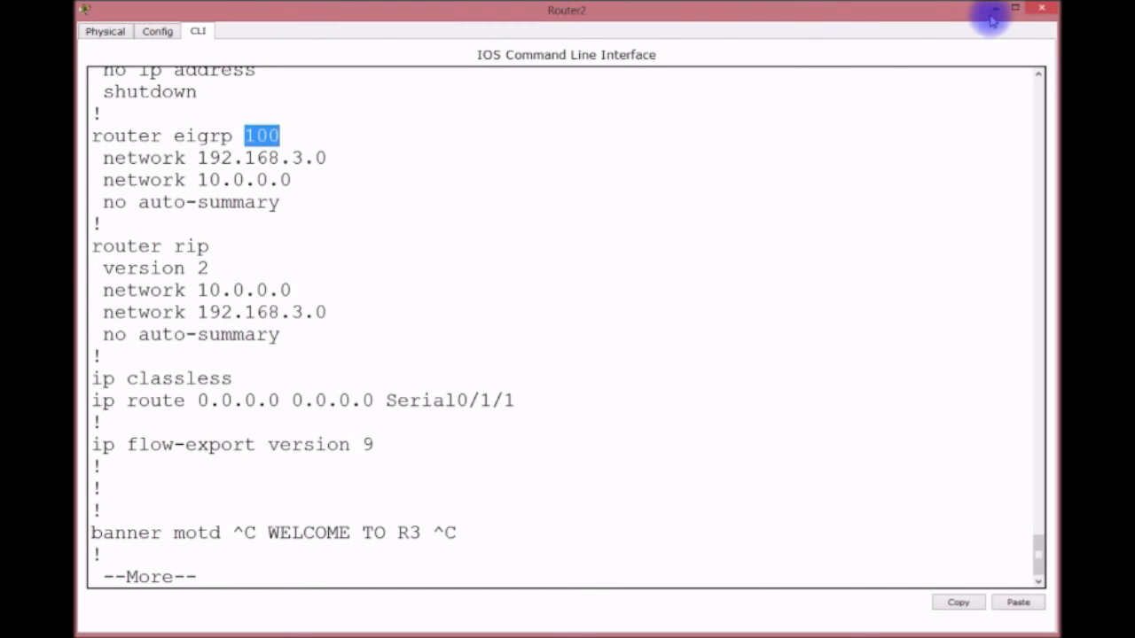
{"action": "left_click", "coordinate": [1042, 8]}
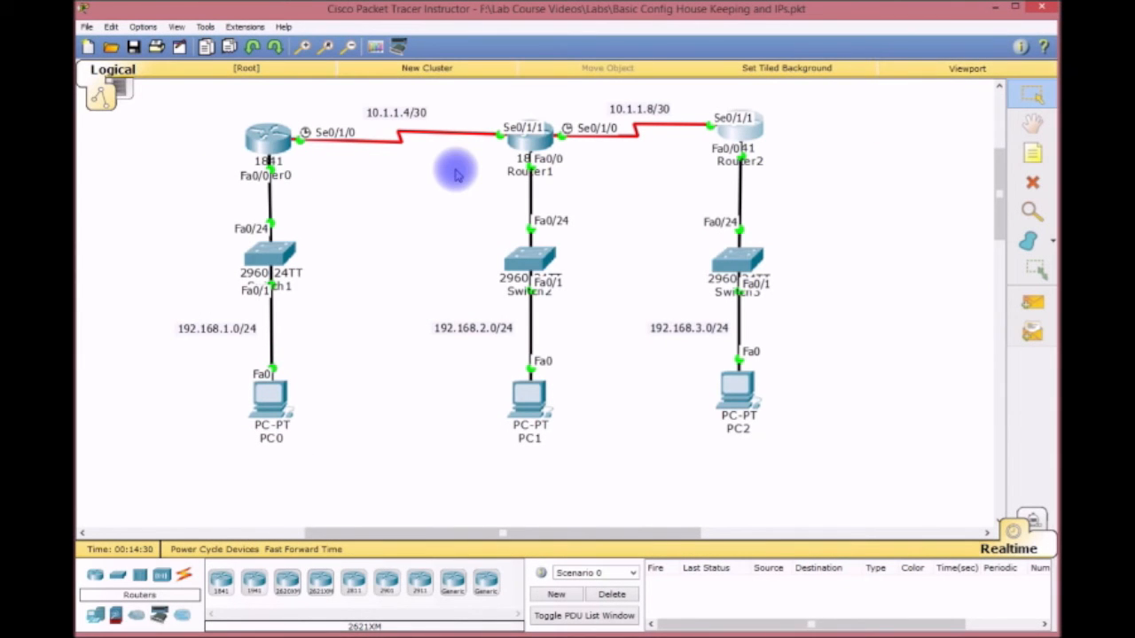